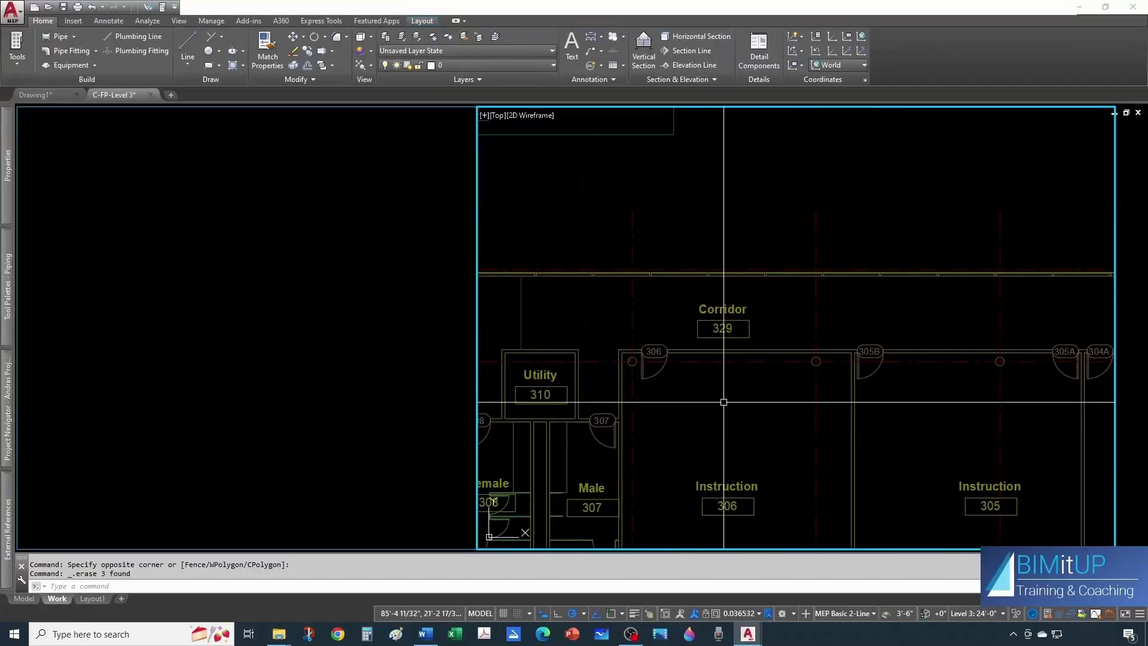
# - Start adding an equipment part and expand the Sprinklers folder of the Alex - Fire Protection catalog
pyautogui.moveTo(711, 378); pyautogui.dragTo(666, 353, button='middle')
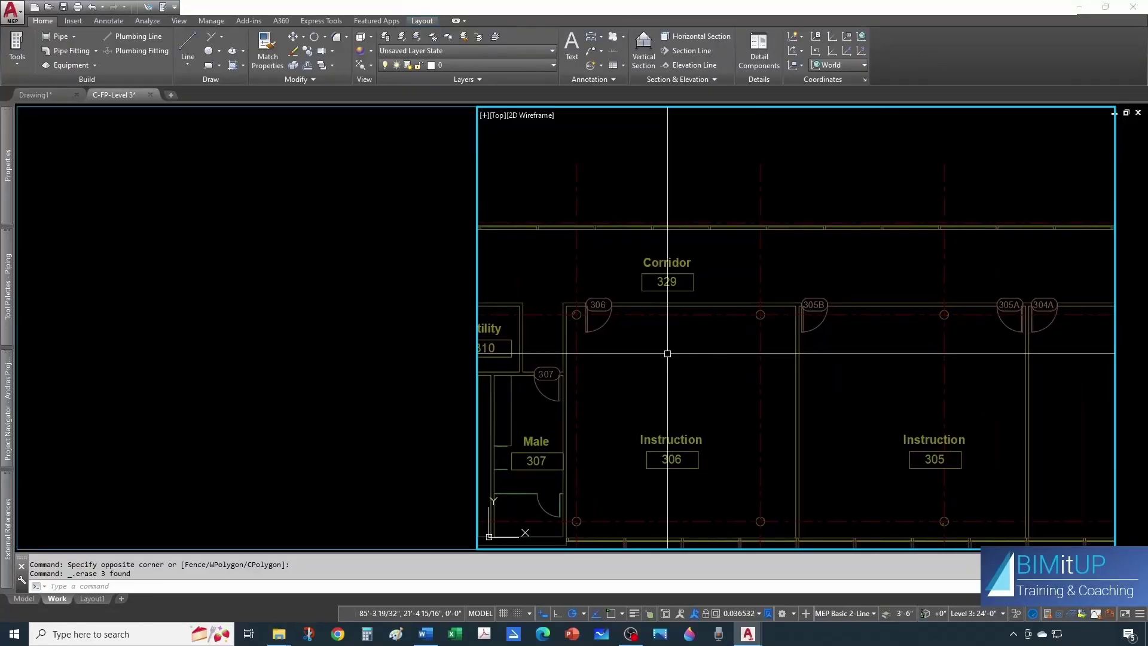
pyautogui.moveTo(649, 355); pyautogui.dragTo(659, 367, button='middle')
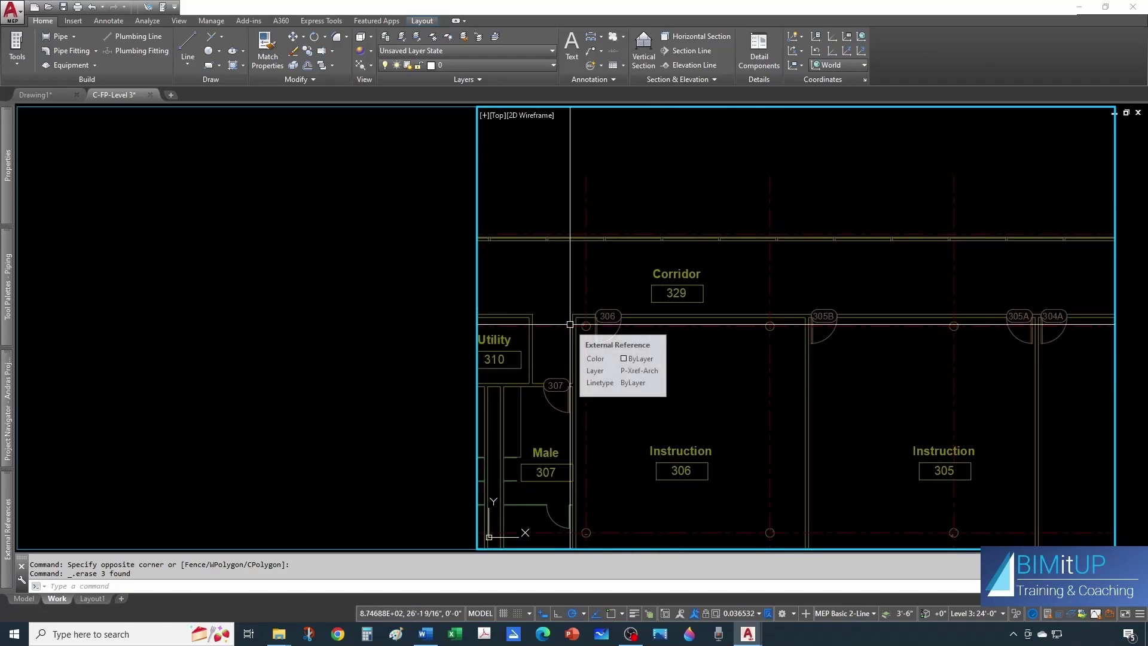
pyautogui.click(66, 67)
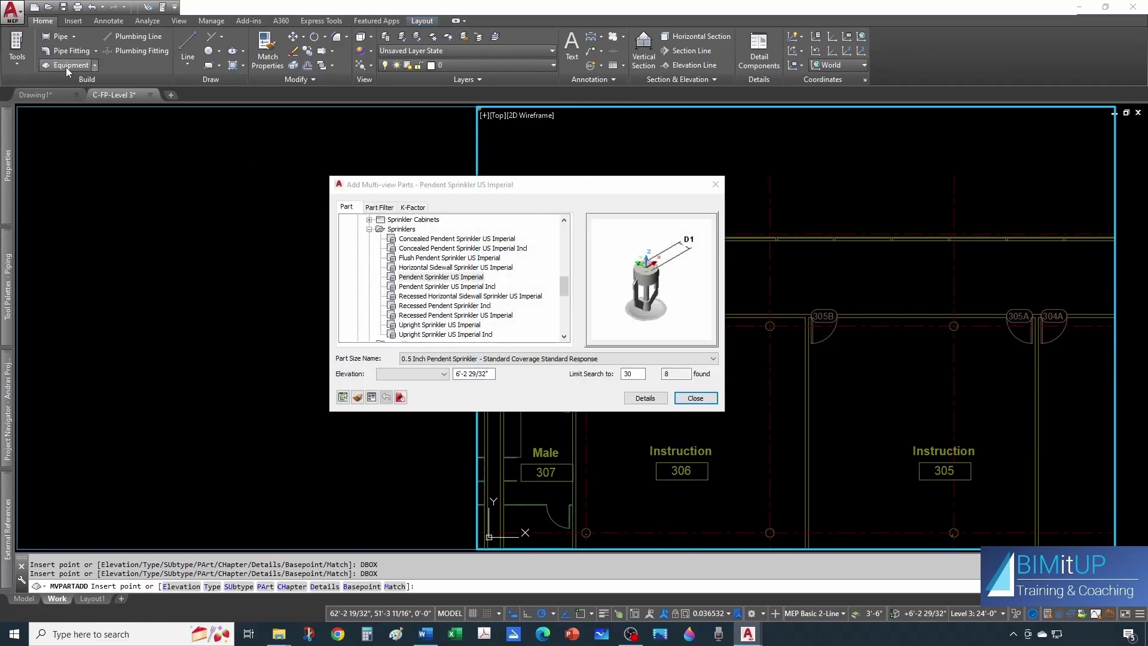
pyautogui.click(368, 229)
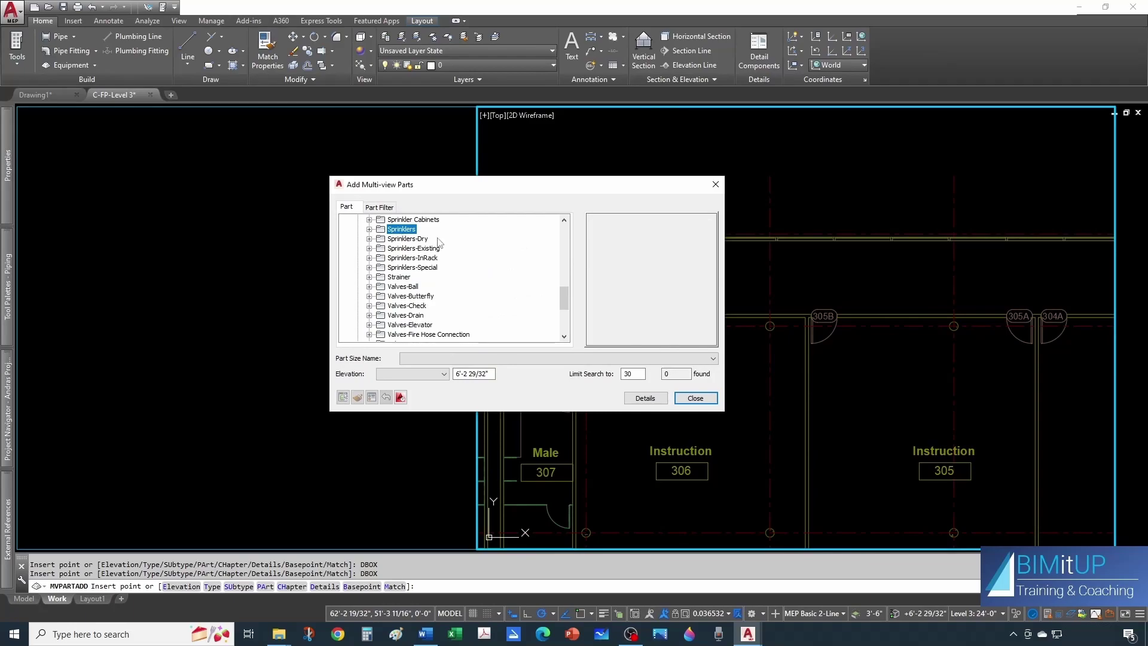
pyautogui.moveTo(568, 300); pyautogui.dragTo(567, 233)
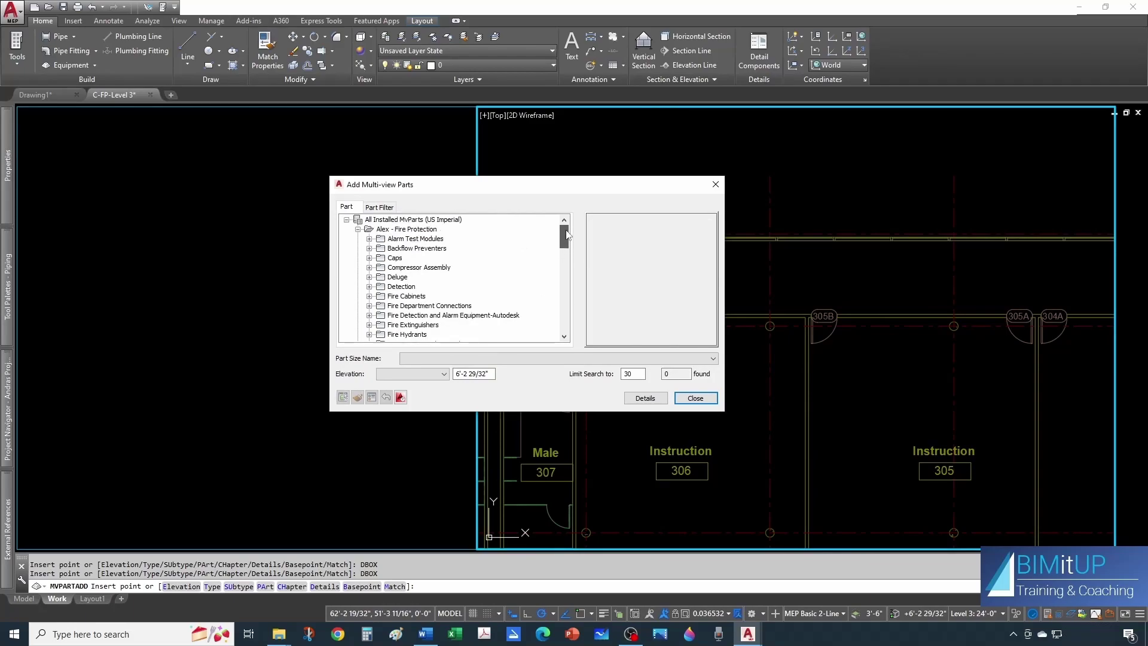
pyautogui.click(357, 229)
pyautogui.click(357, 229)
pyautogui.scroll(-12, 390, 308)
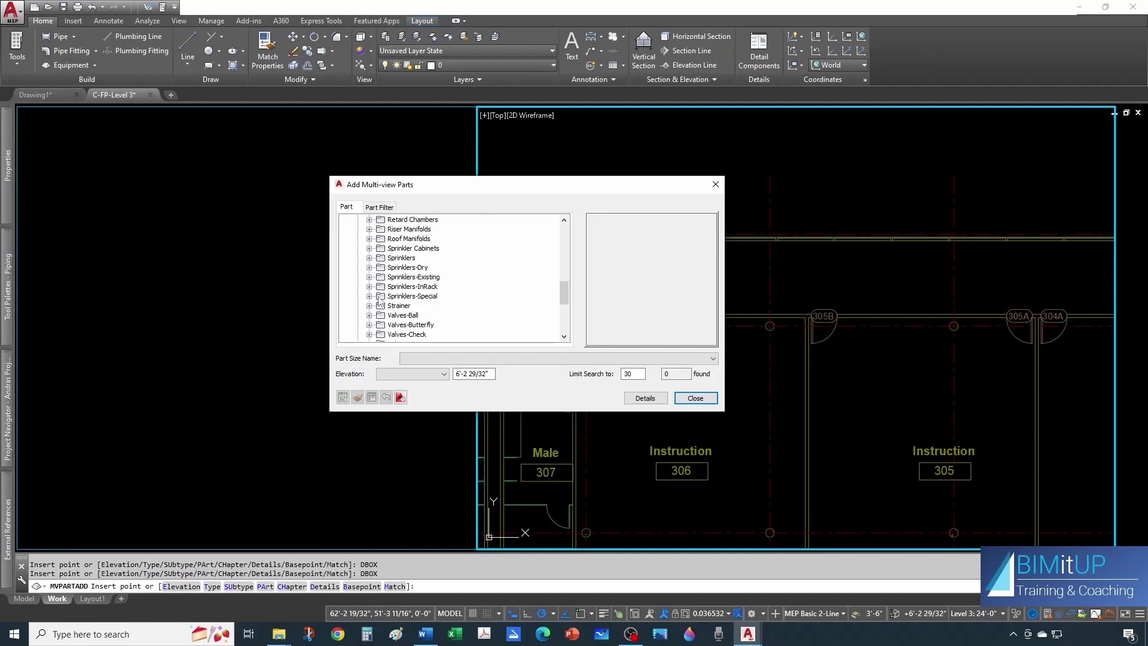
pyautogui.click(368, 257)
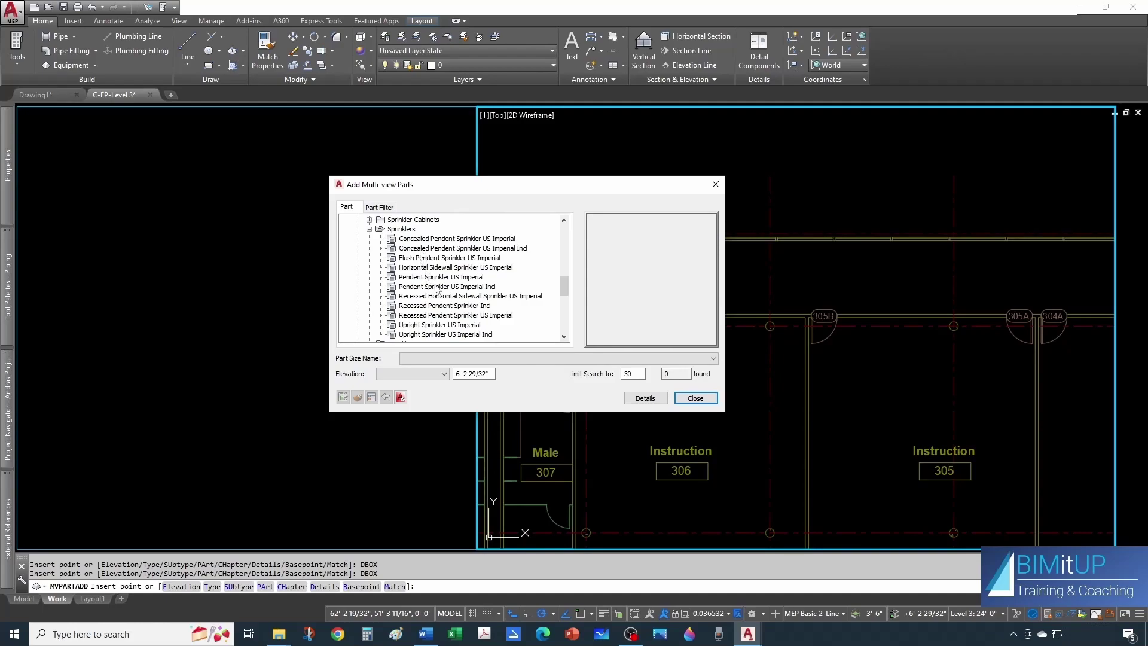
# - Place a 0_5 Inch Recessed Pendent Sprinkler INC at elevation 9'-0" in the upper-left part of Instruction room 306
pyautogui.click(435, 307)
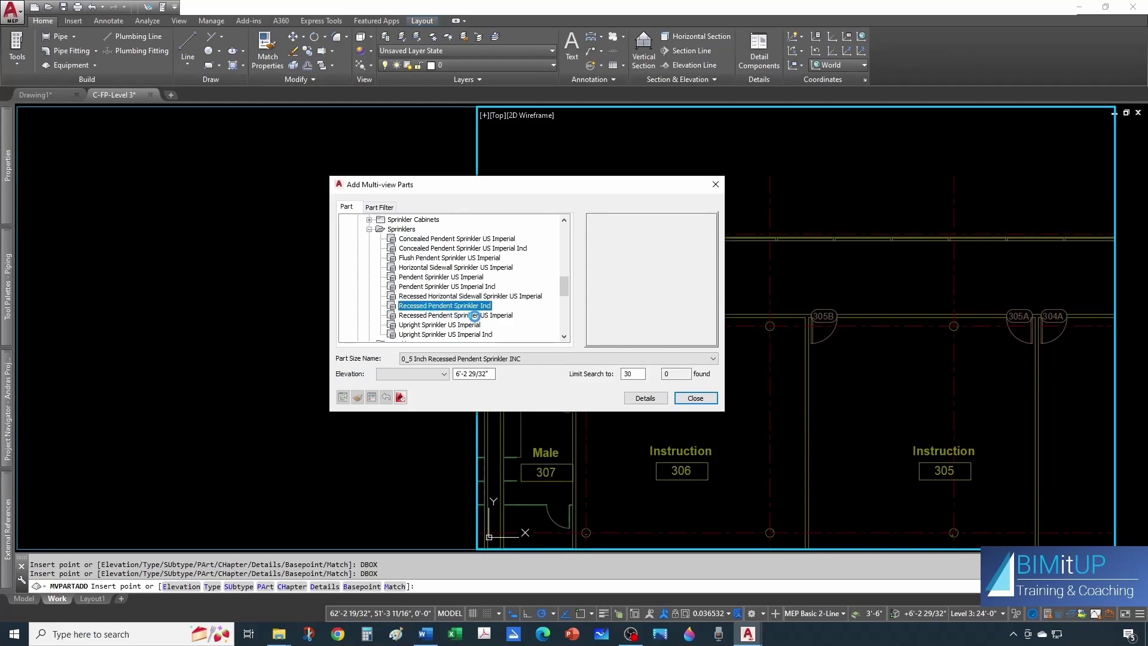
pyautogui.doubleClick(489, 376)
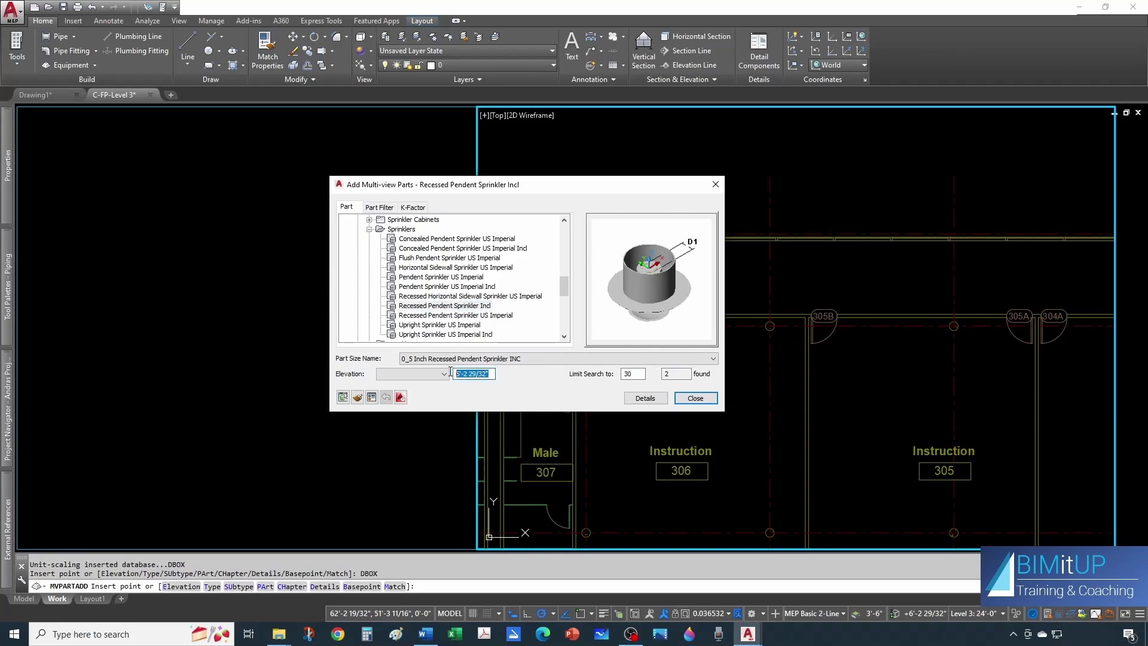
pyautogui.write("9'-0")
pyautogui.moveTo(638, 453); pyautogui.dragTo(645, 516, button='middle')
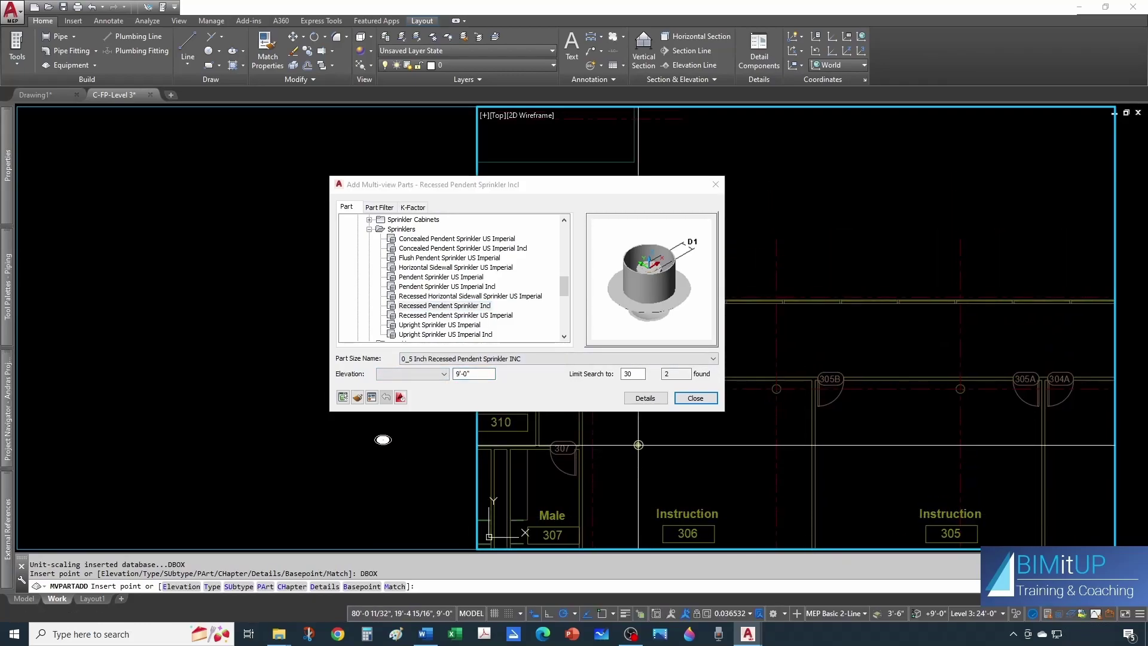
pyautogui.press('Escape')
pyautogui.press('Escape')
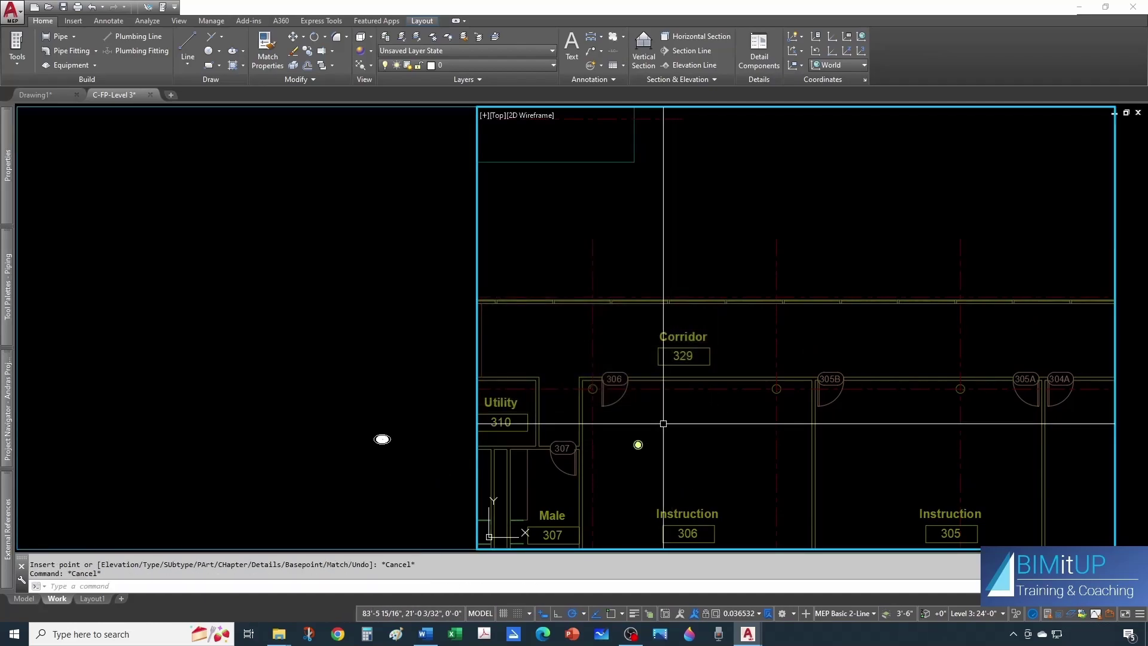
# - Place a 0.5 inch standard-coverage Concealed Pendent Sprinkler at elevation 9'-0" in Instruction room 306, above the room label
pyautogui.scroll(-5, 651, 412)
pyautogui.scroll(5, 640, 362)
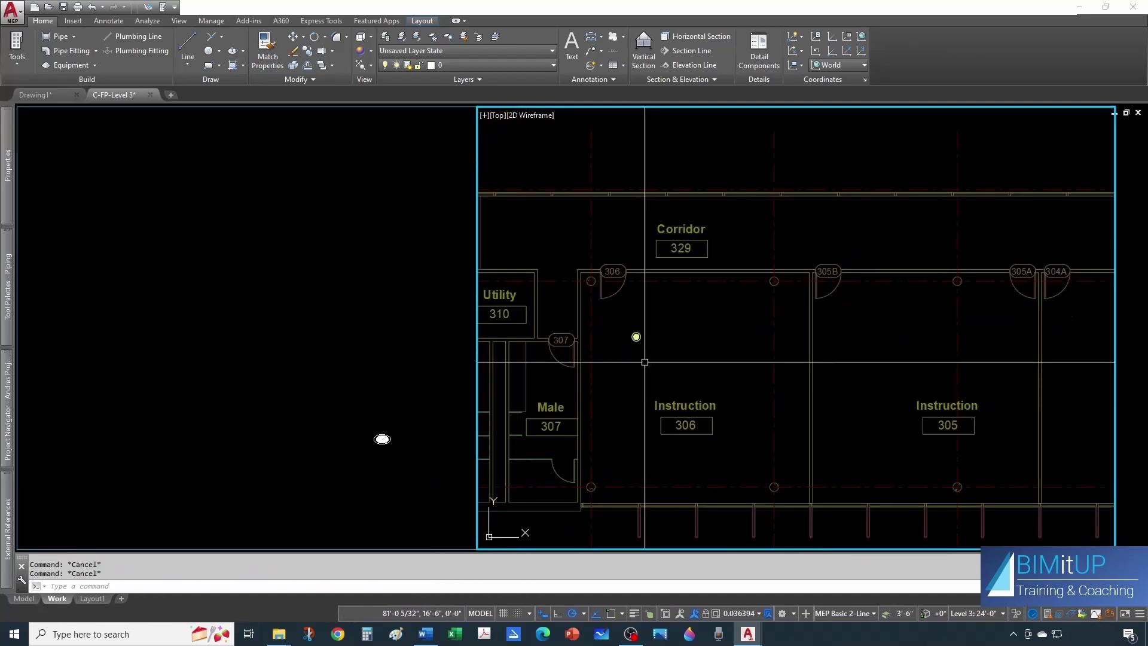
pyautogui.moveTo(3, 270)
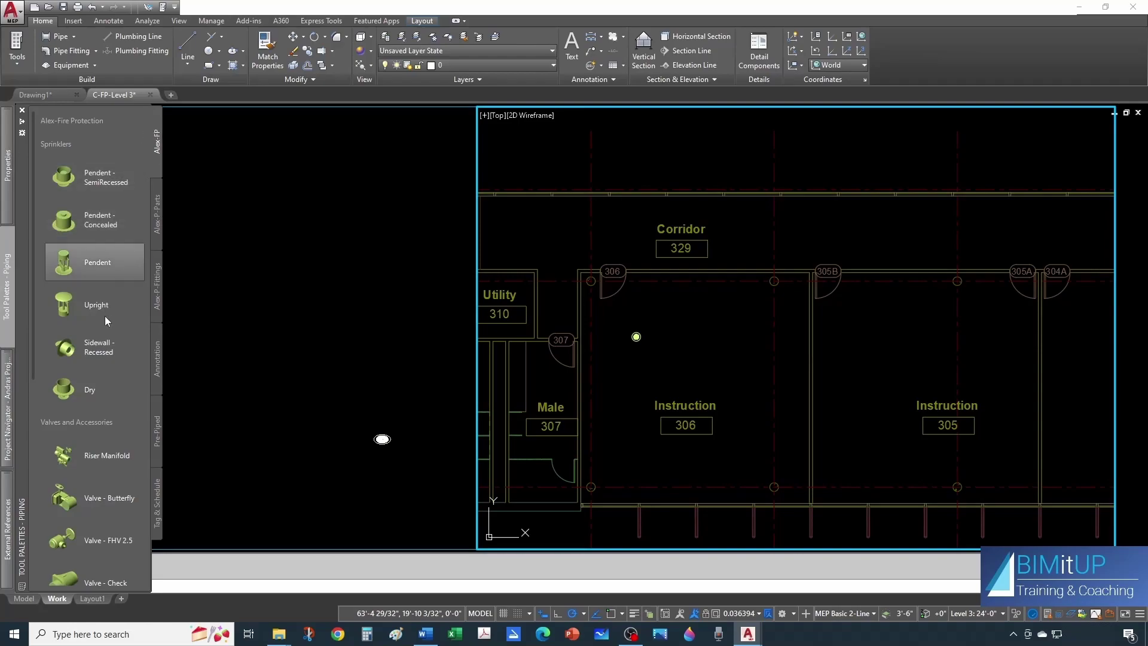
pyautogui.click(89, 225)
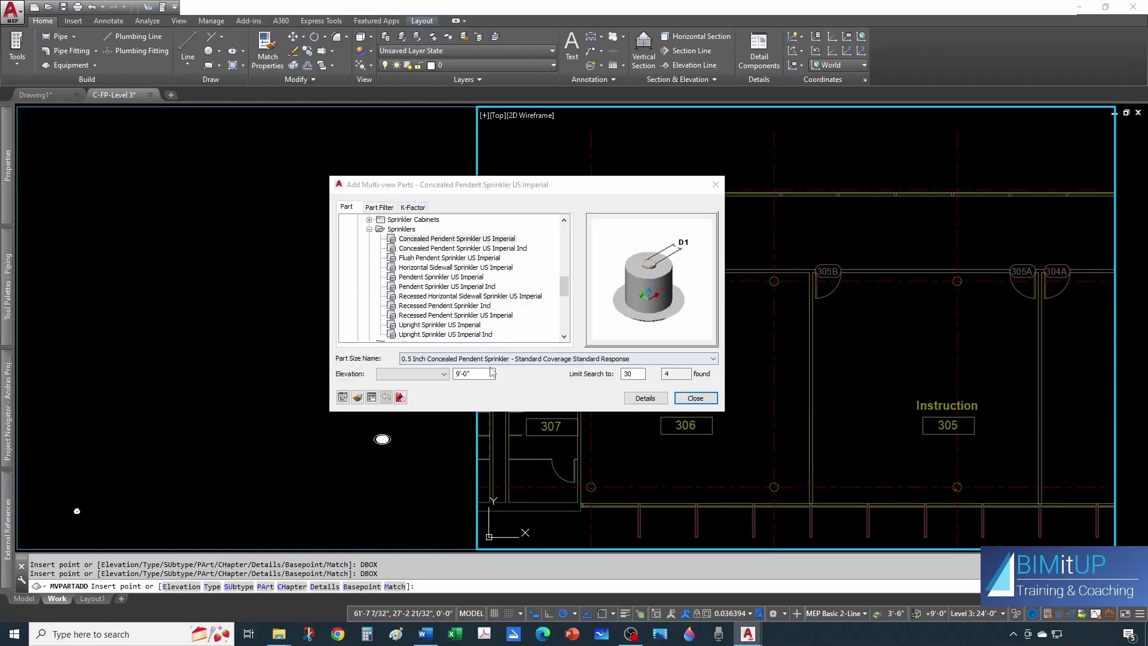
pyautogui.scroll(5, 669, 446)
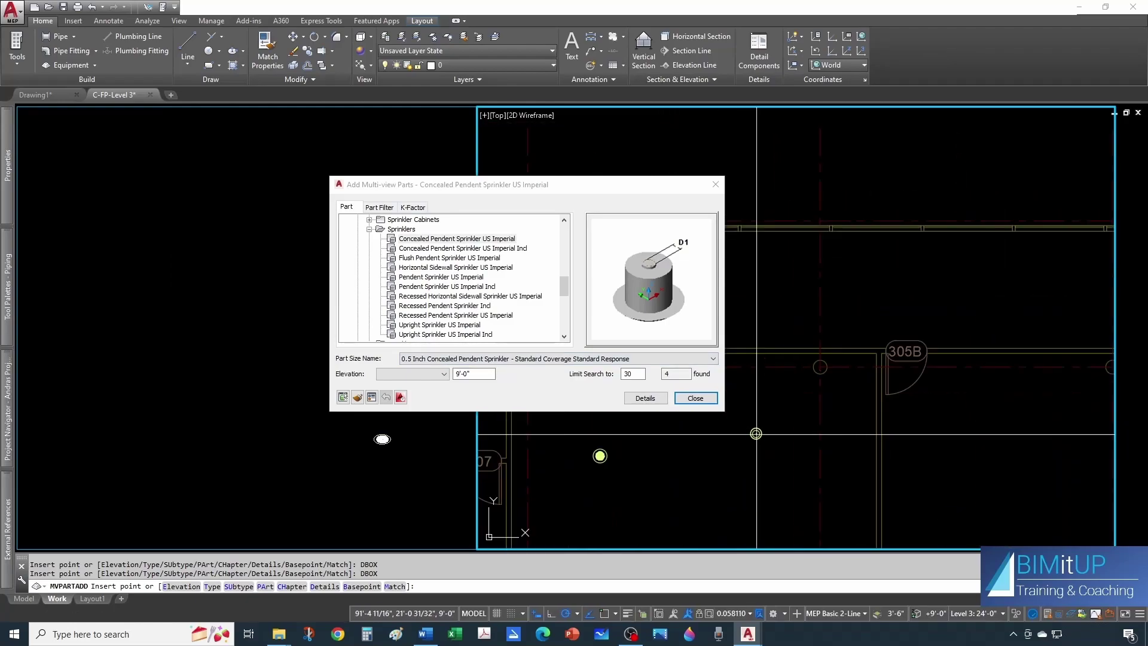
pyautogui.scroll(-4, 738, 478)
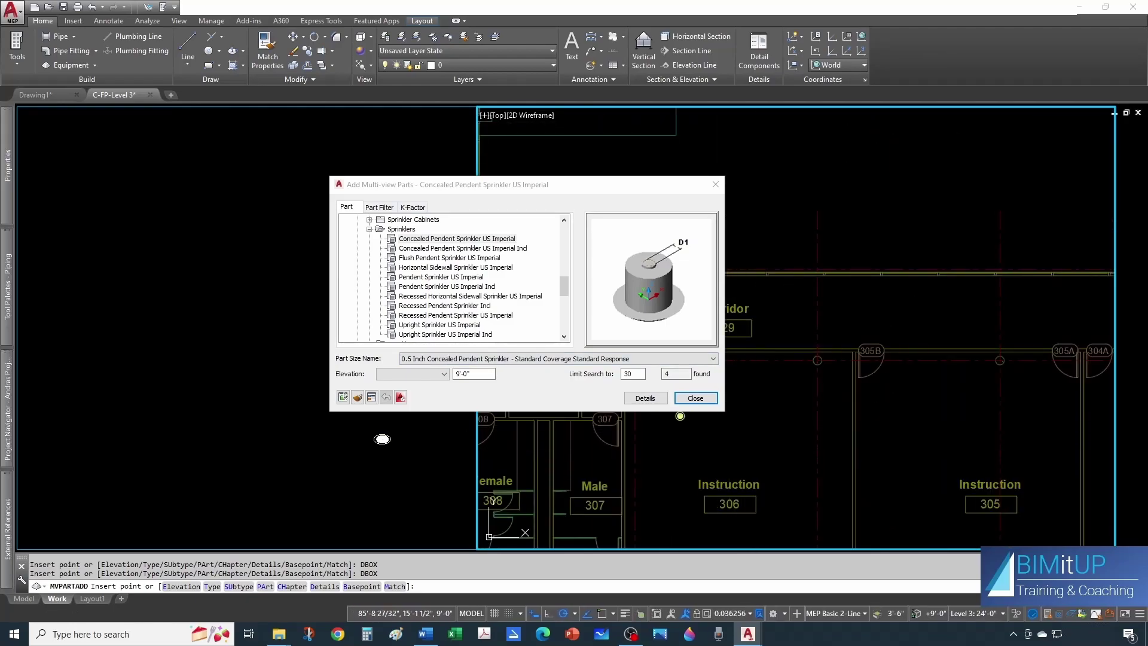
pyautogui.click(729, 453)
pyautogui.press('Escape')
pyautogui.press('Escape')
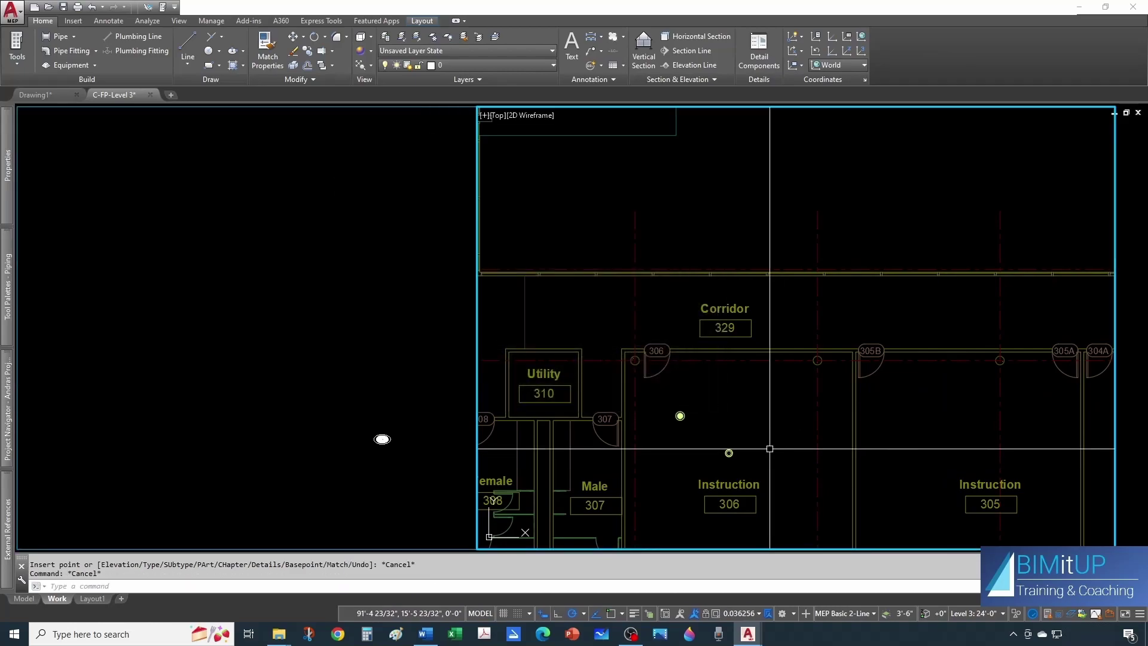
# - Start a new pipe and set its routing preference to Grooved and Threaded - Alex
pyautogui.scroll(8, 738, 457)
pyautogui.moveTo(738, 457); pyautogui.dragTo(711, 385, button='middle')
pyautogui.press('Escape')
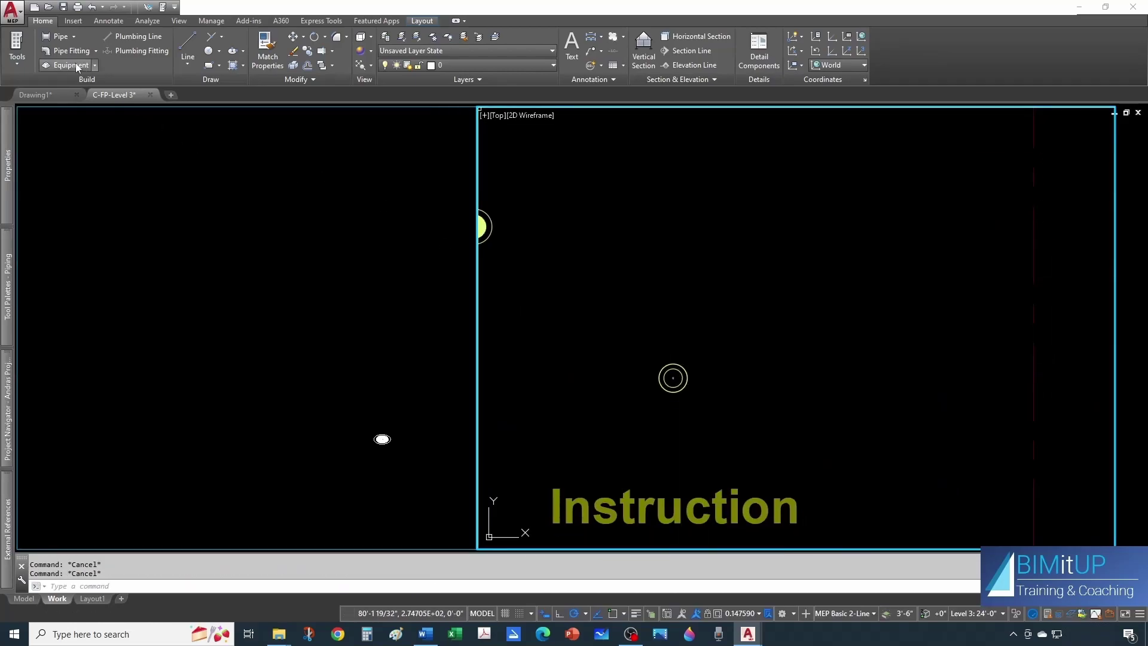
pyautogui.click(60, 37)
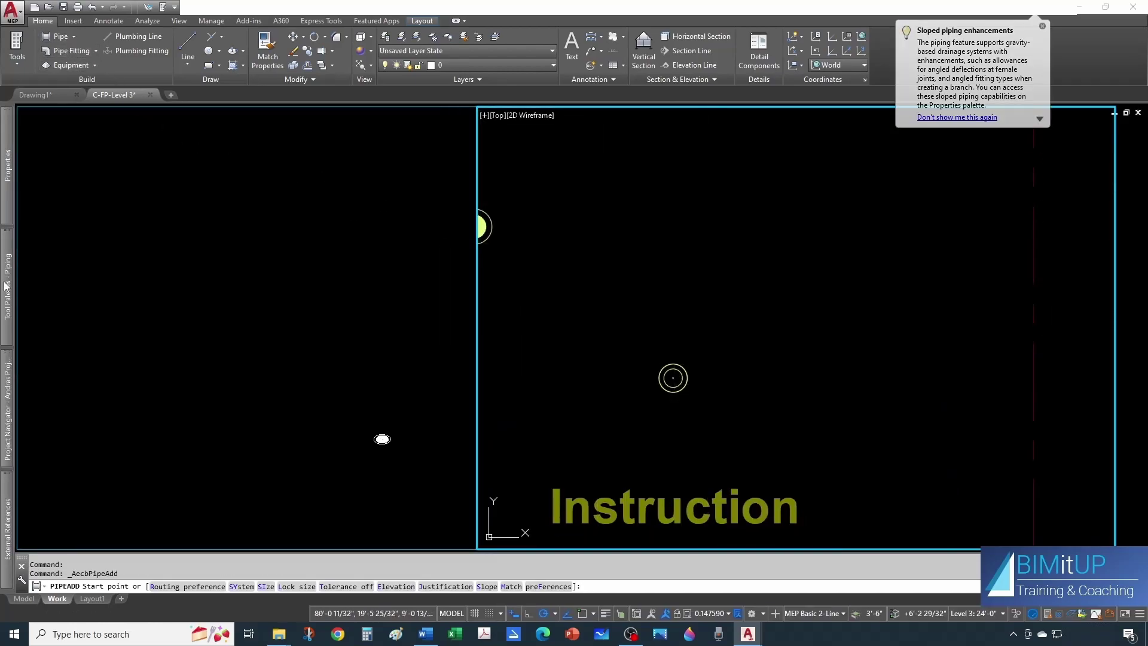
pyautogui.moveTo(12, 185)
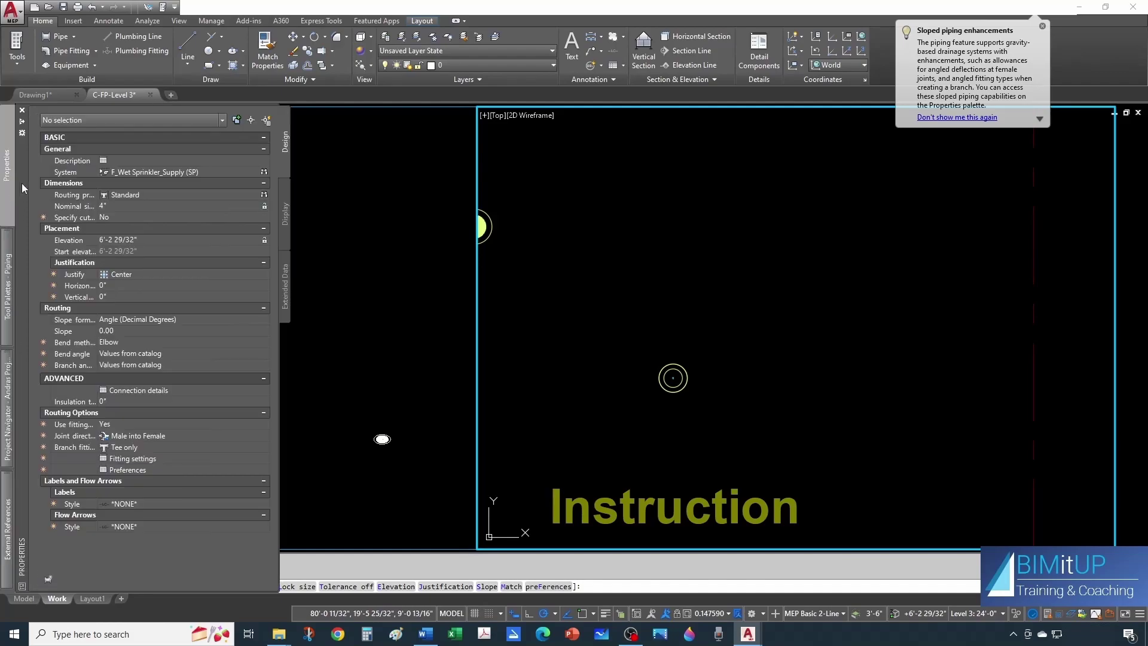
pyautogui.click(129, 195)
pyautogui.click(129, 195)
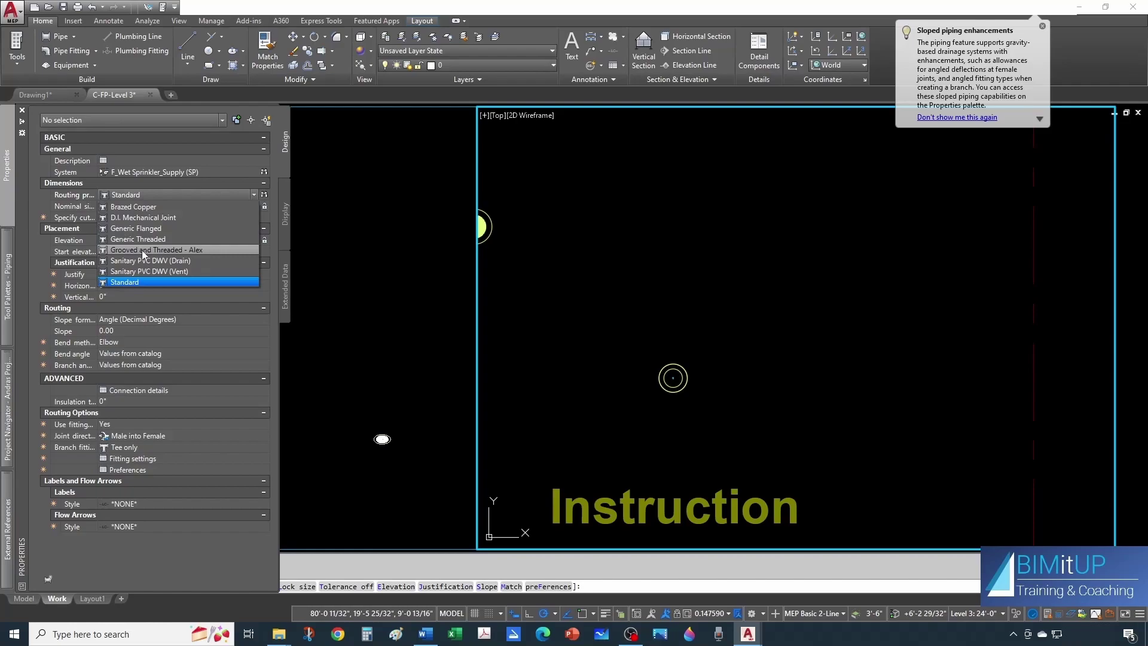
pyautogui.click(172, 250)
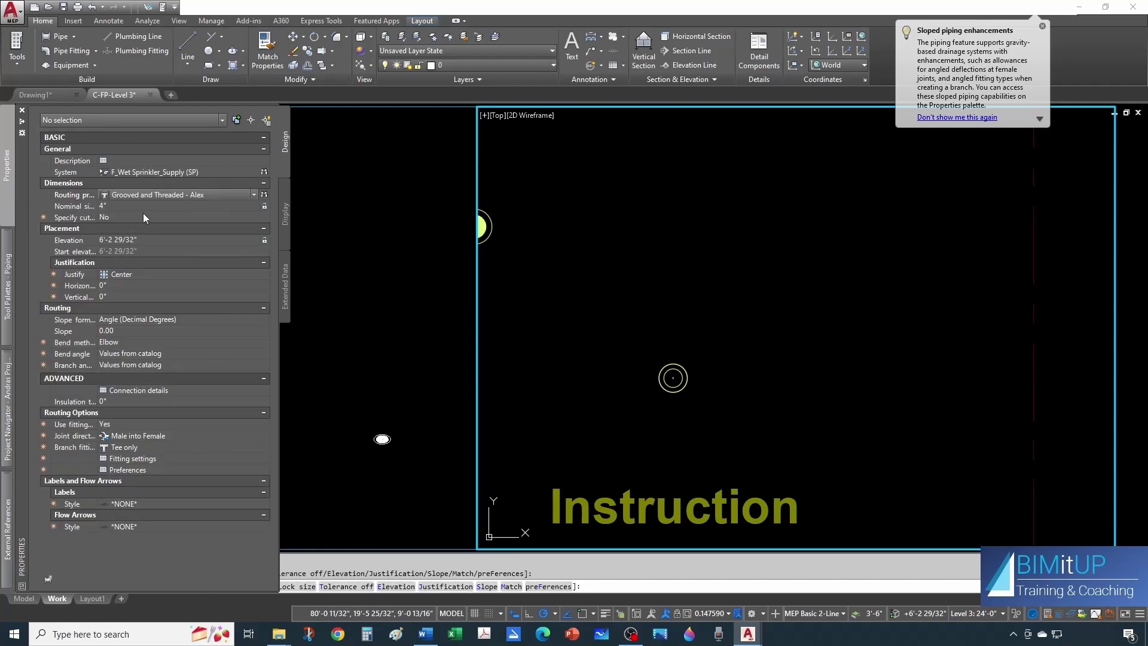
# - Draw a straight horizontal 4" pipe run above the concealed sprinkler and view it in the SW isometric viewport
pyautogui.click(649, 263)
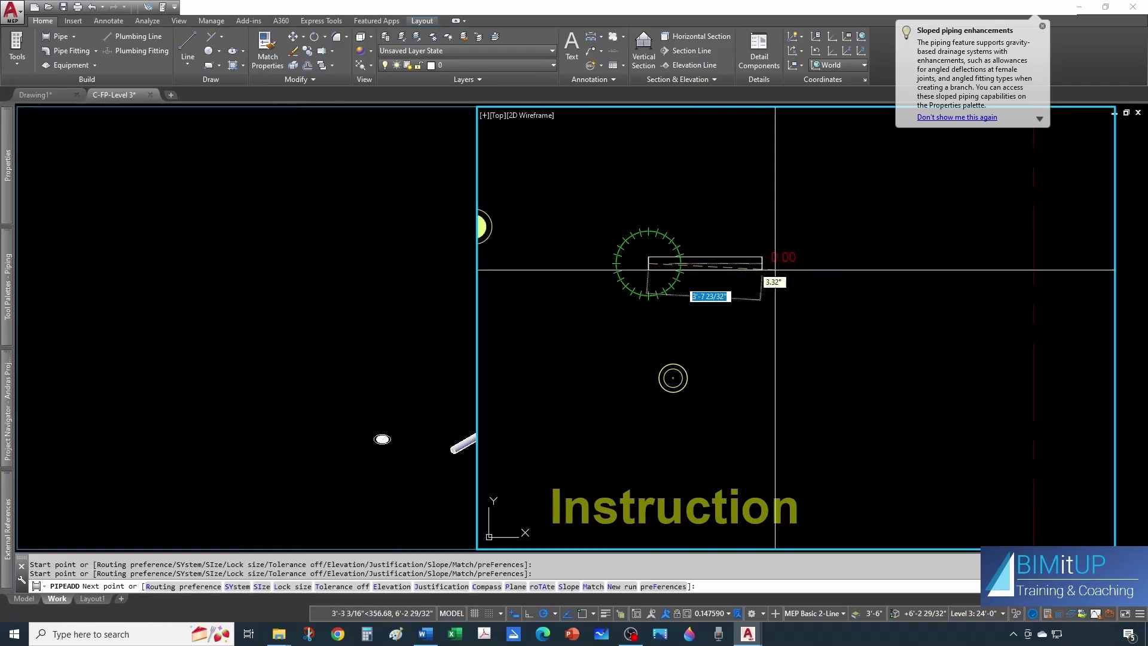
pyautogui.click(888, 263)
pyautogui.press('Escape')
pyautogui.press('Escape')
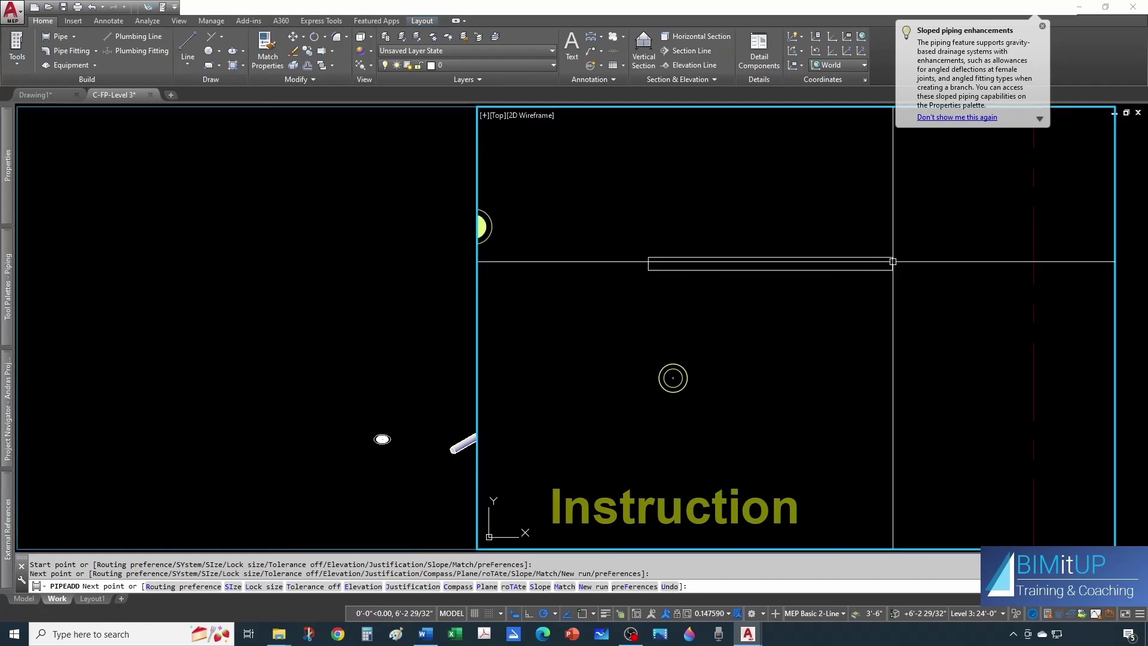
pyautogui.click(441, 359)
pyautogui.moveTo(440, 358); pyautogui.dragTo(269, 358, button='middle')
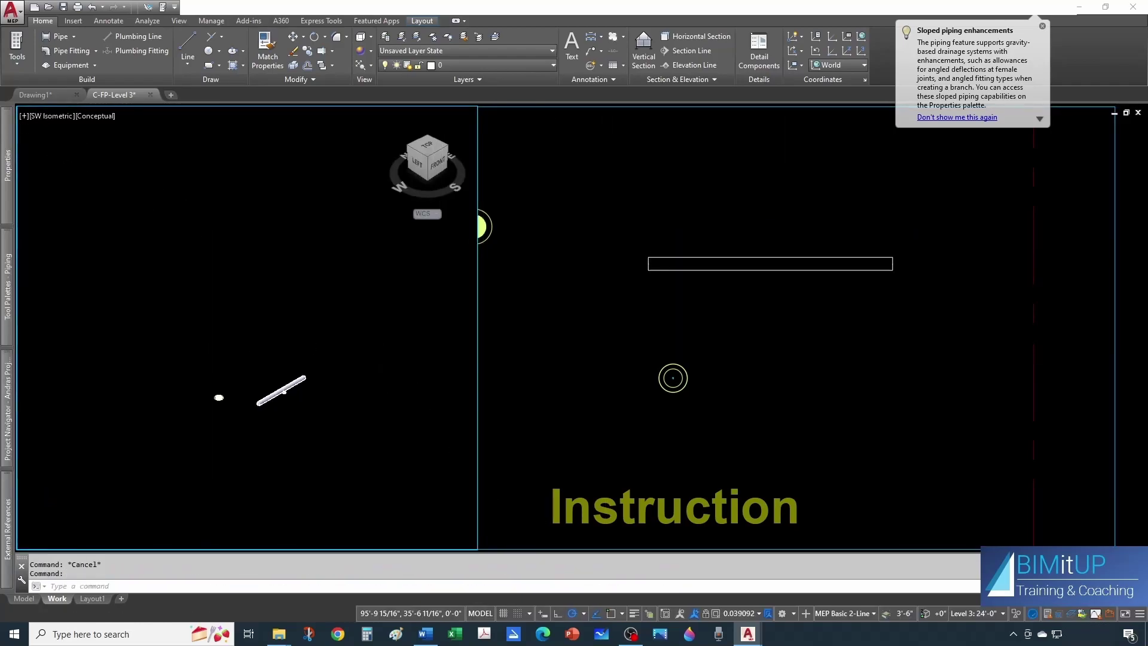
pyautogui.scroll(3, 344, 414)
pyautogui.scroll(2, 191, 323)
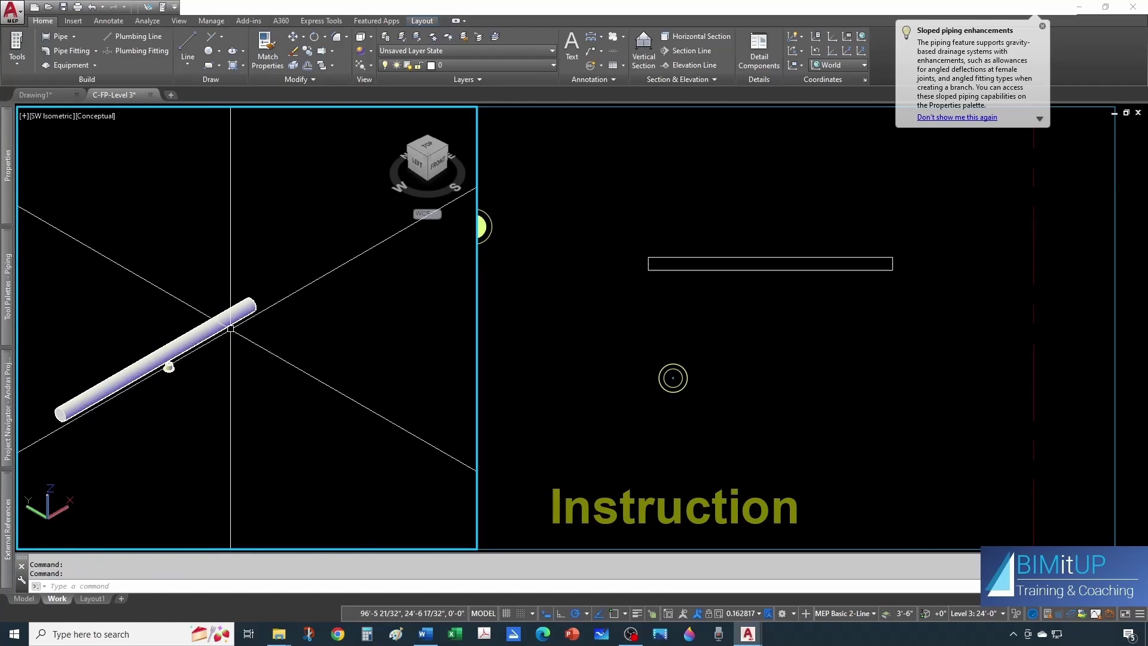
# - Insert a Victaulic 705W FireLock butterfly valve, size VicBut705W-4, near the middle of the pipe in the plan view
pyautogui.click(722, 317)
pyautogui.press('Escape')
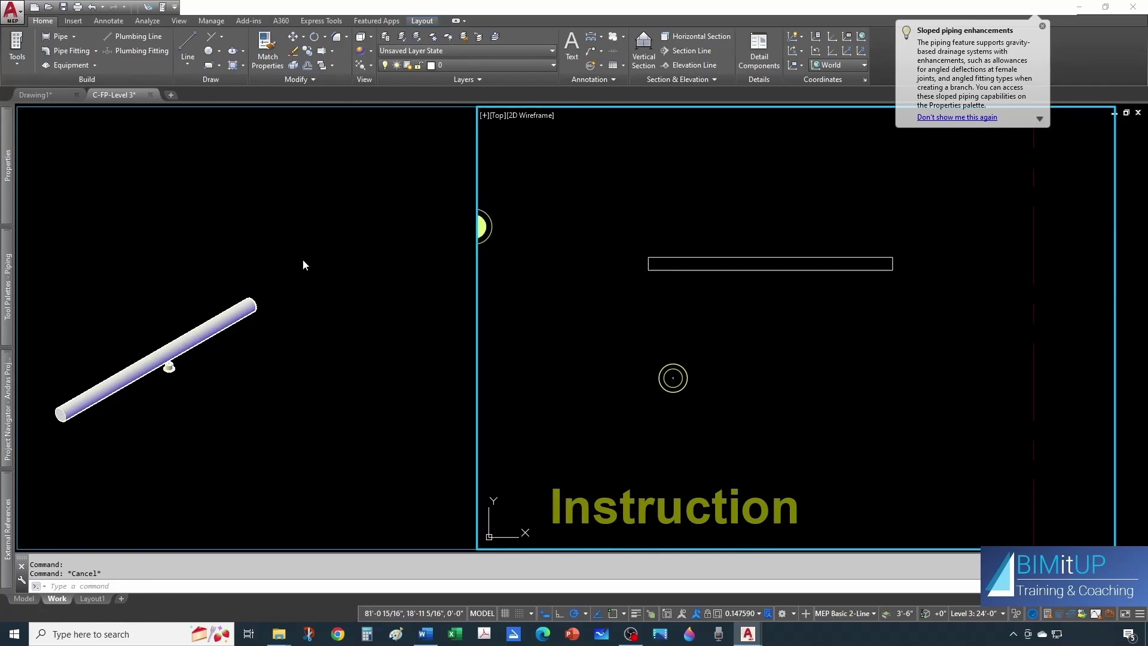
pyautogui.moveTo(5, 281)
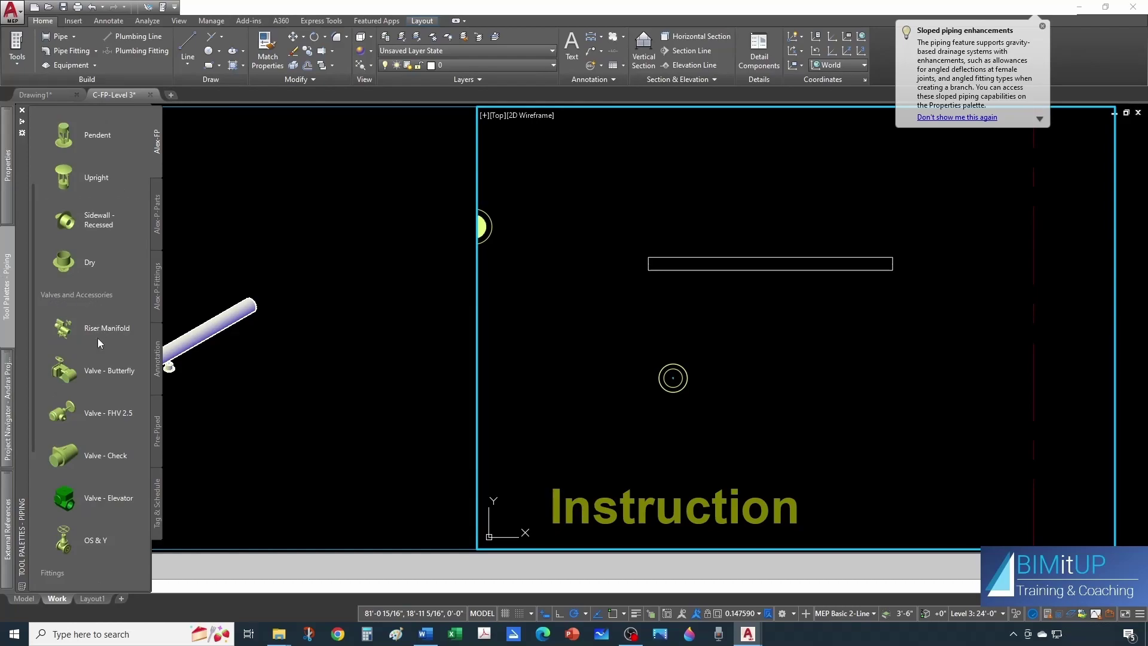
pyautogui.click(102, 372)
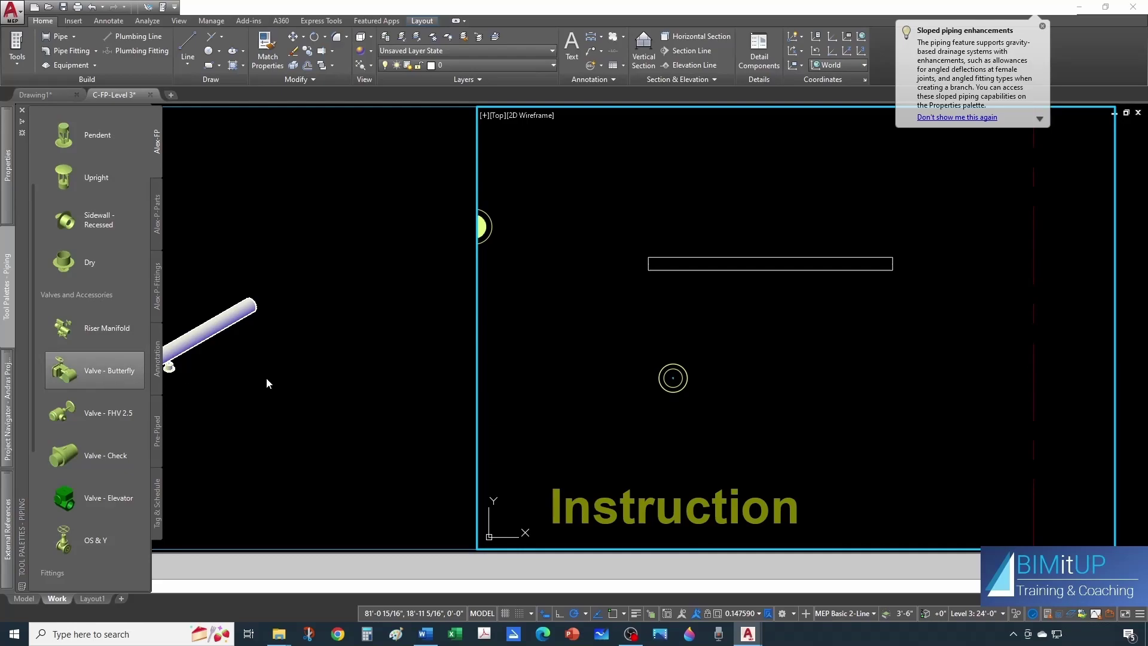
pyautogui.scroll(4, 773, 264)
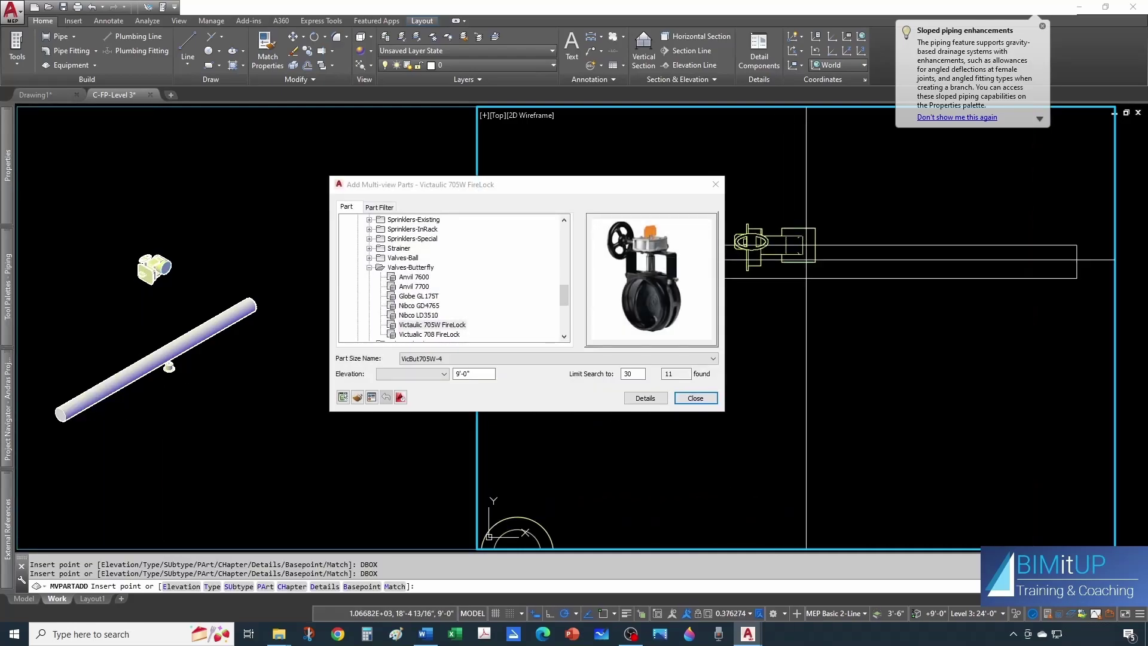
pyautogui.scroll(-6, 817, 266)
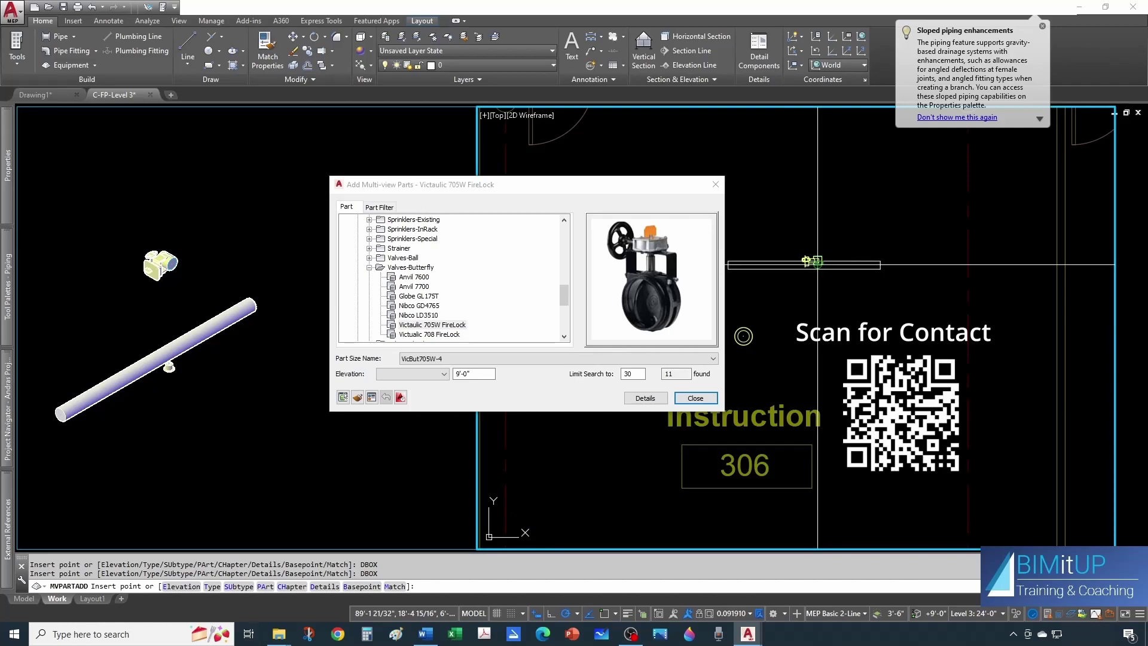
pyautogui.click(813, 265)
pyautogui.press('Escape')
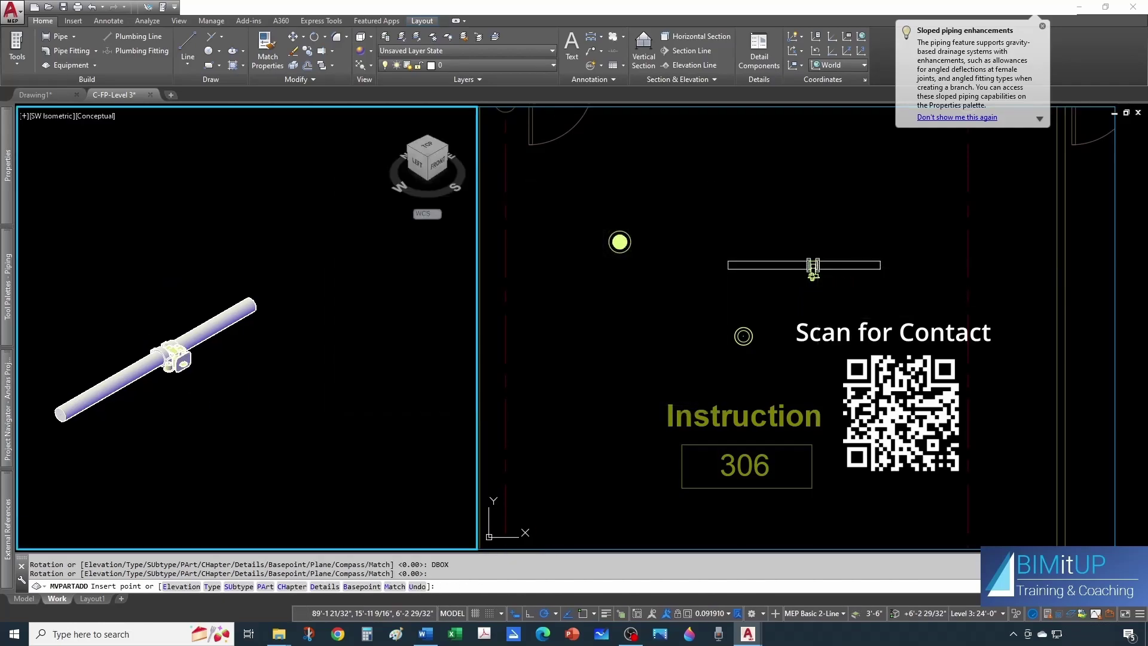
# - Open the tool palette customization and collapse the palette groups from HVAC through Architectural
pyautogui.moveTo(774, 343); pyautogui.dragTo(712, 351, button='middle')
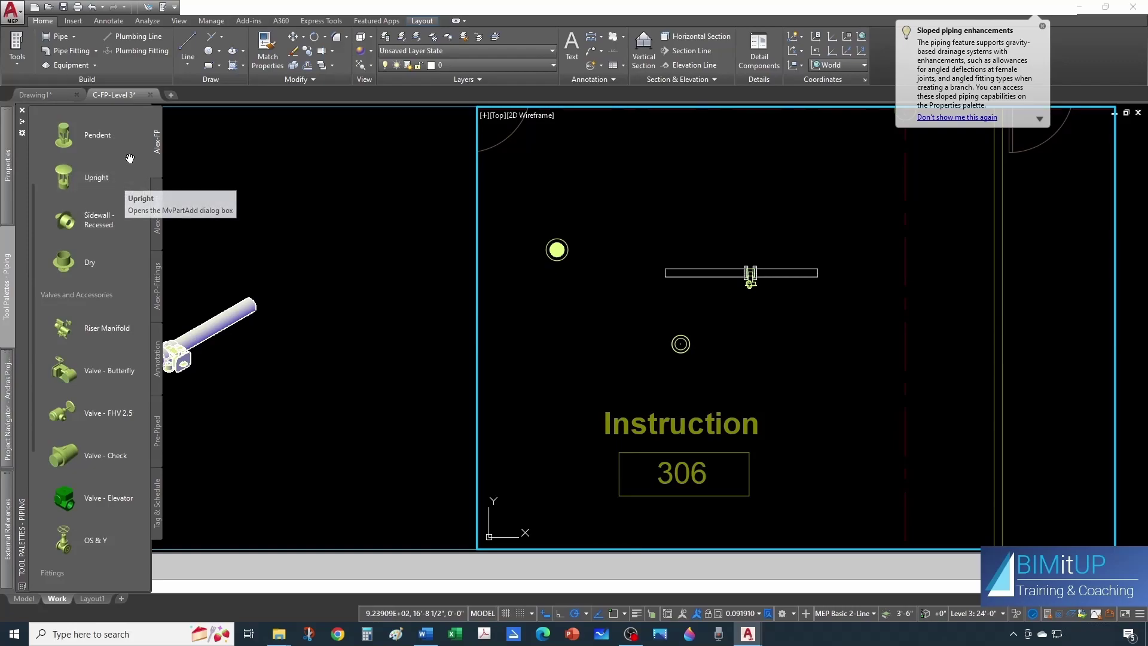
pyautogui.click(123, 215)
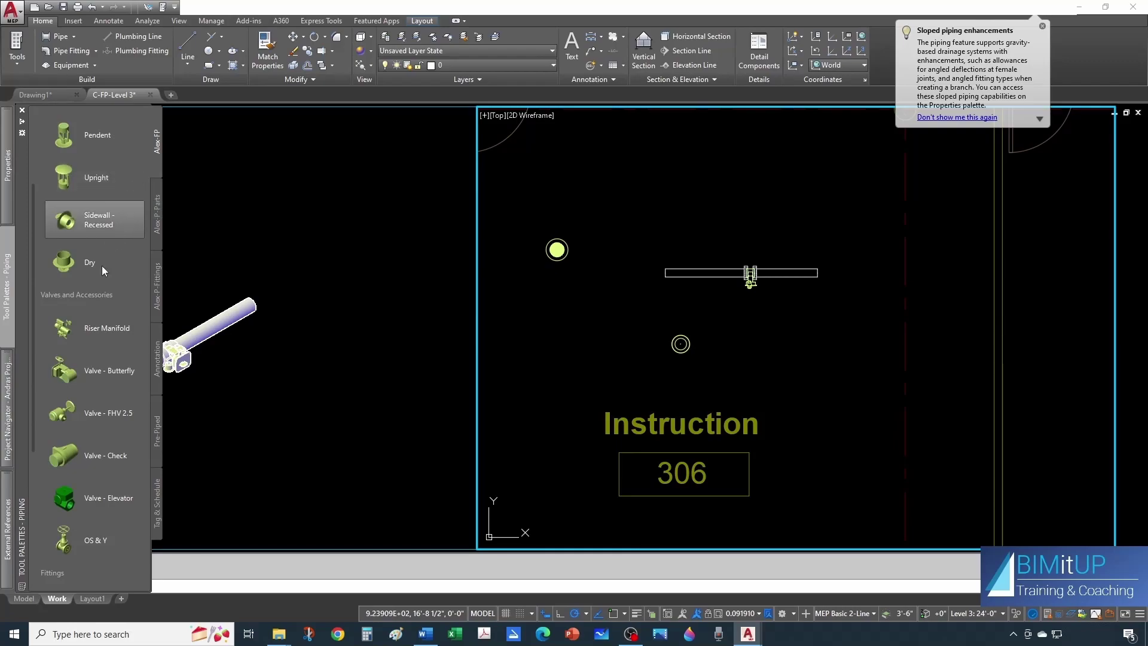
pyautogui.rightClick(23, 322)
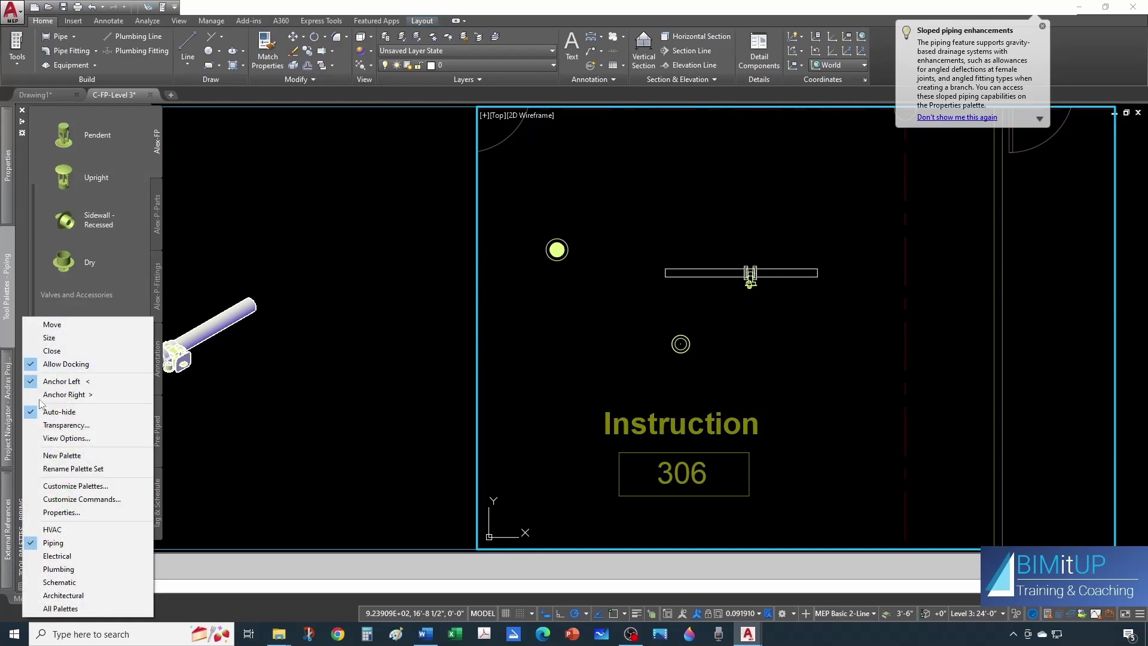
pyautogui.click(75, 485)
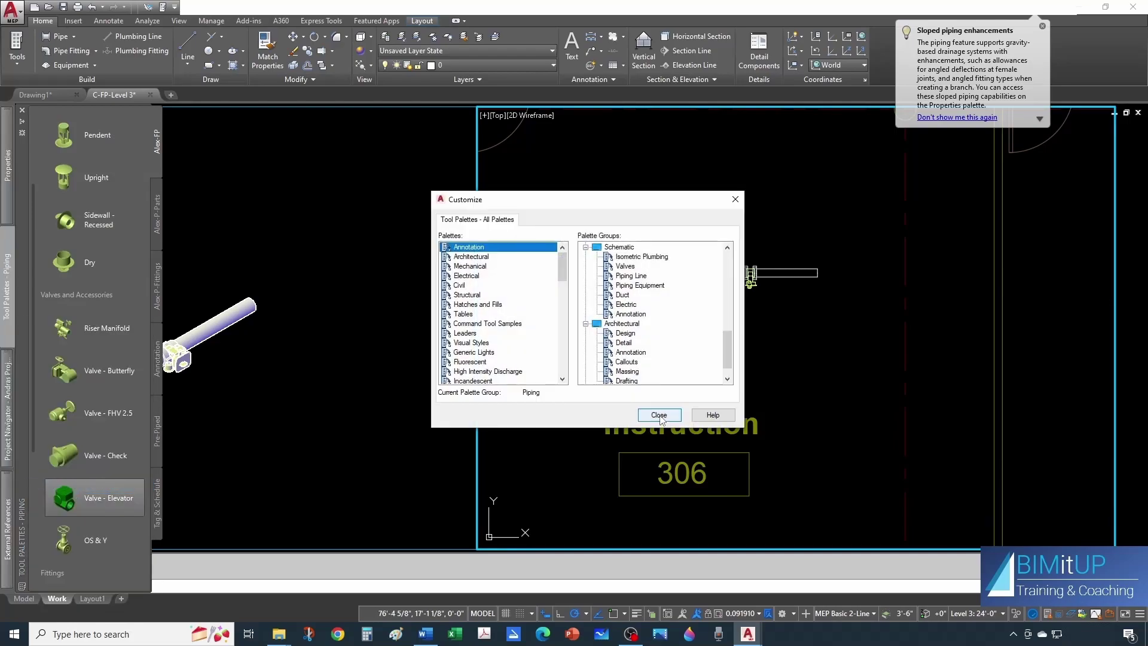
pyautogui.scroll(5, 727, 271)
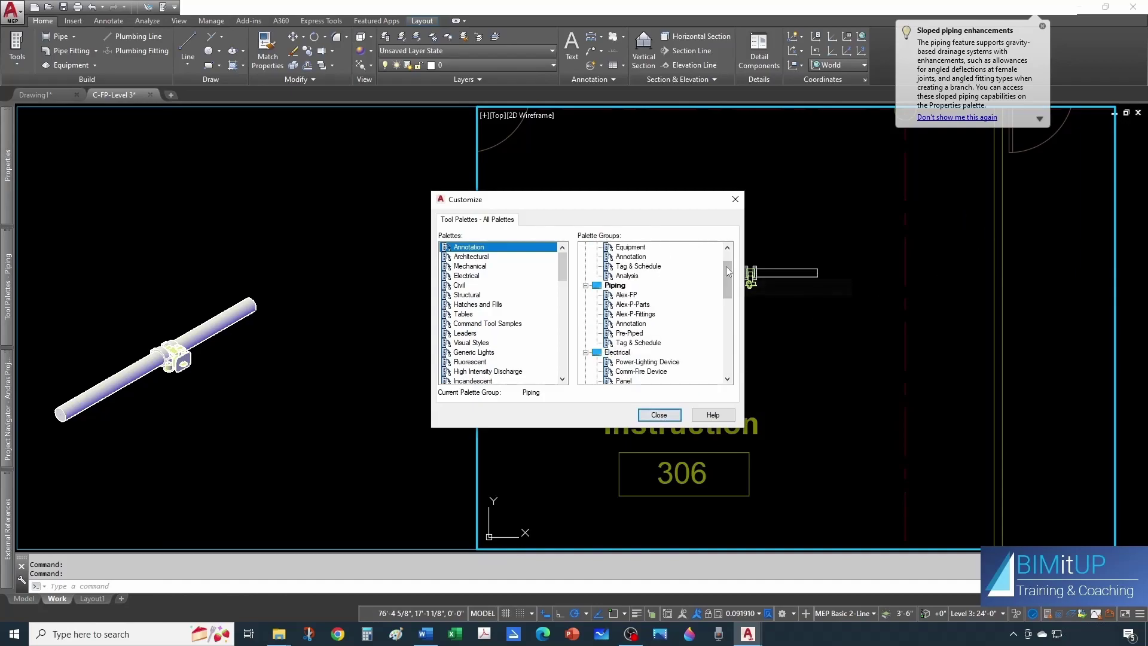
pyautogui.click(586, 247)
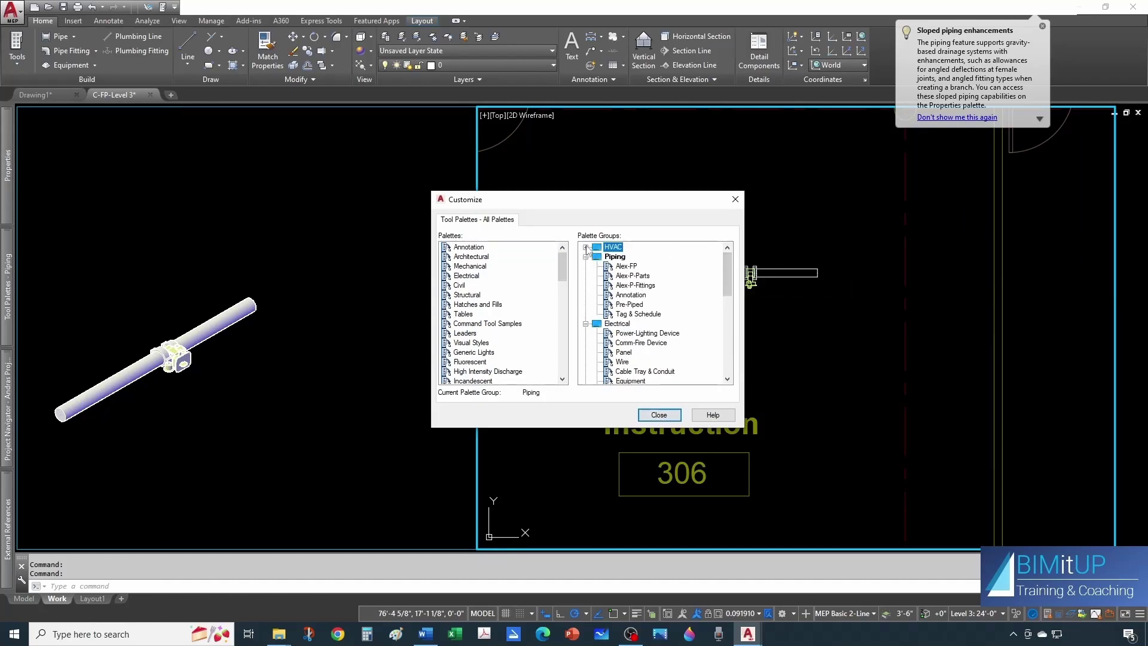
pyautogui.click(586, 256)
pyautogui.click(586, 266)
pyautogui.click(586, 276)
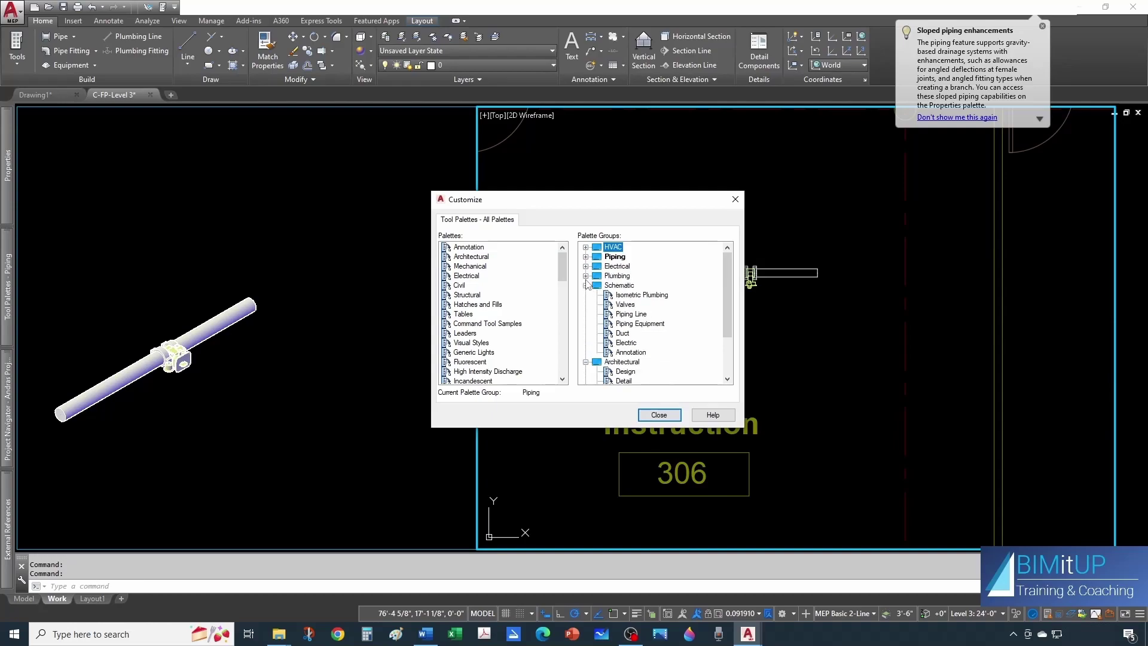
pyautogui.click(586, 285)
pyautogui.click(586, 295)
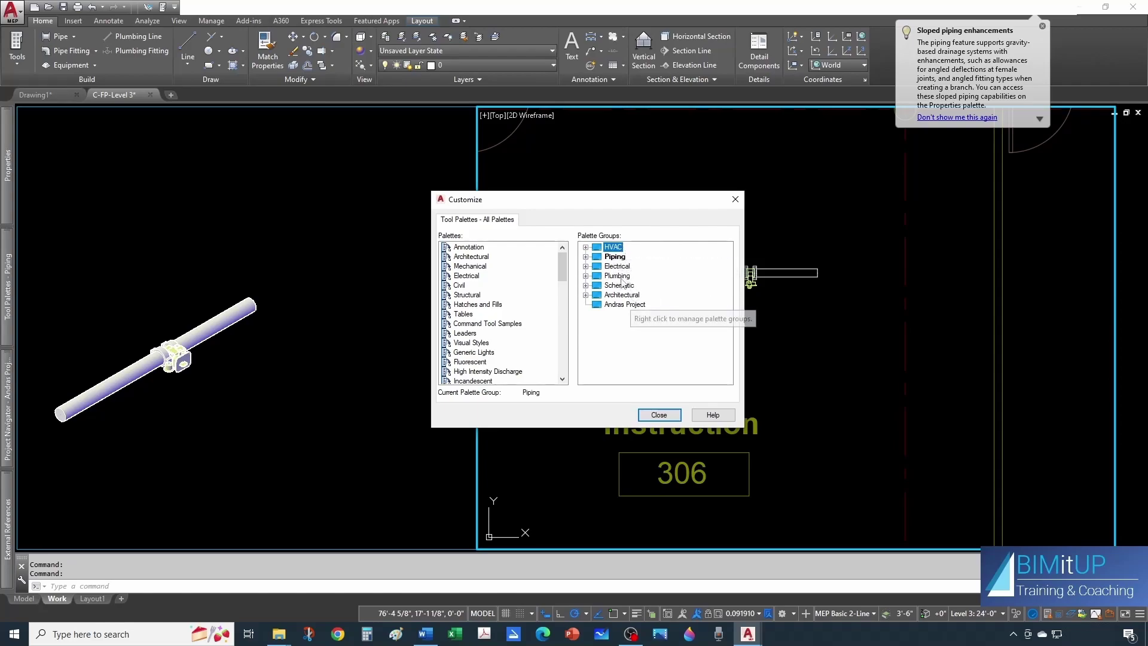
pyautogui.press('Escape')
# - Open the workspace list to review the available discipline workspaces
pyautogui.click(586, 310)
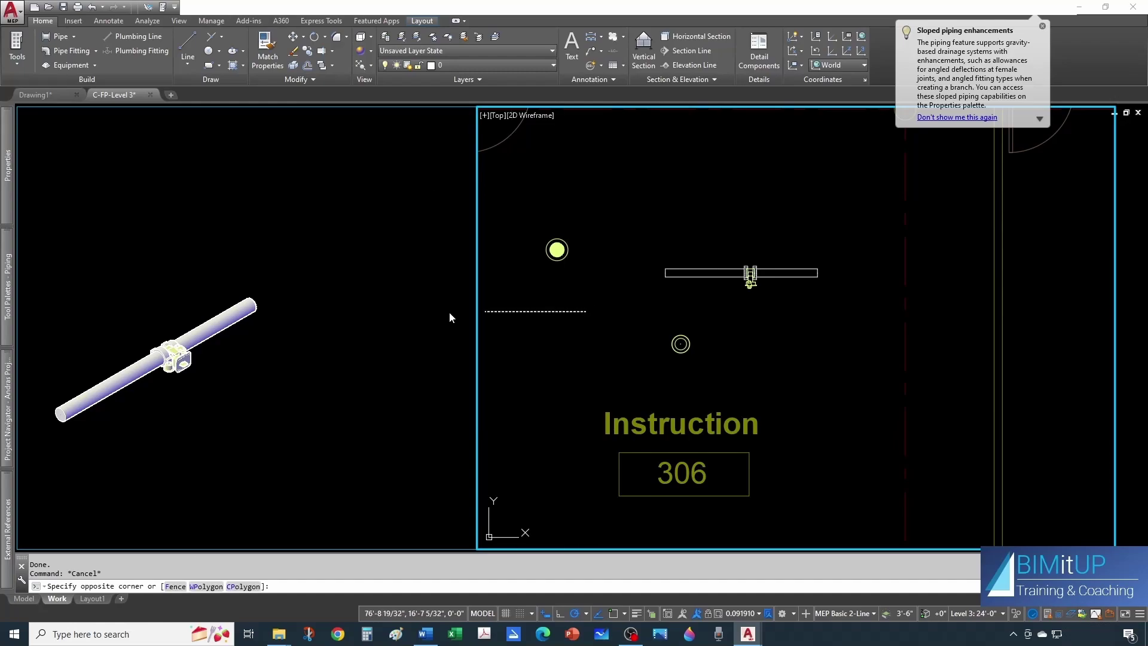
pyautogui.click(321, 317)
pyautogui.click(612, 346)
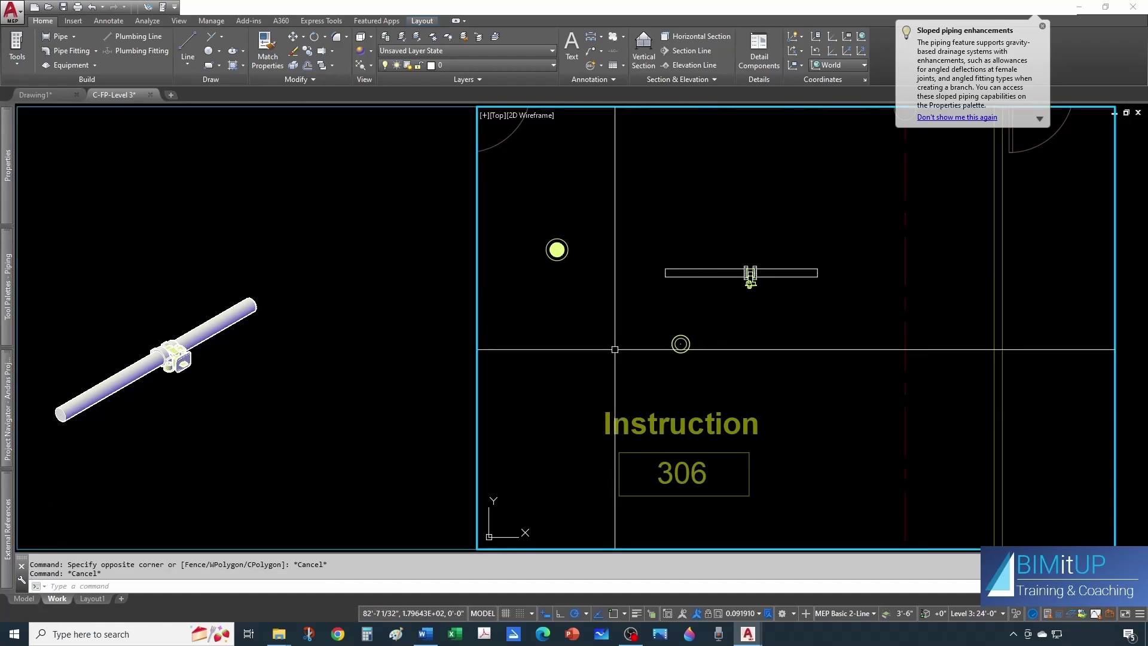
pyautogui.click(794, 613)
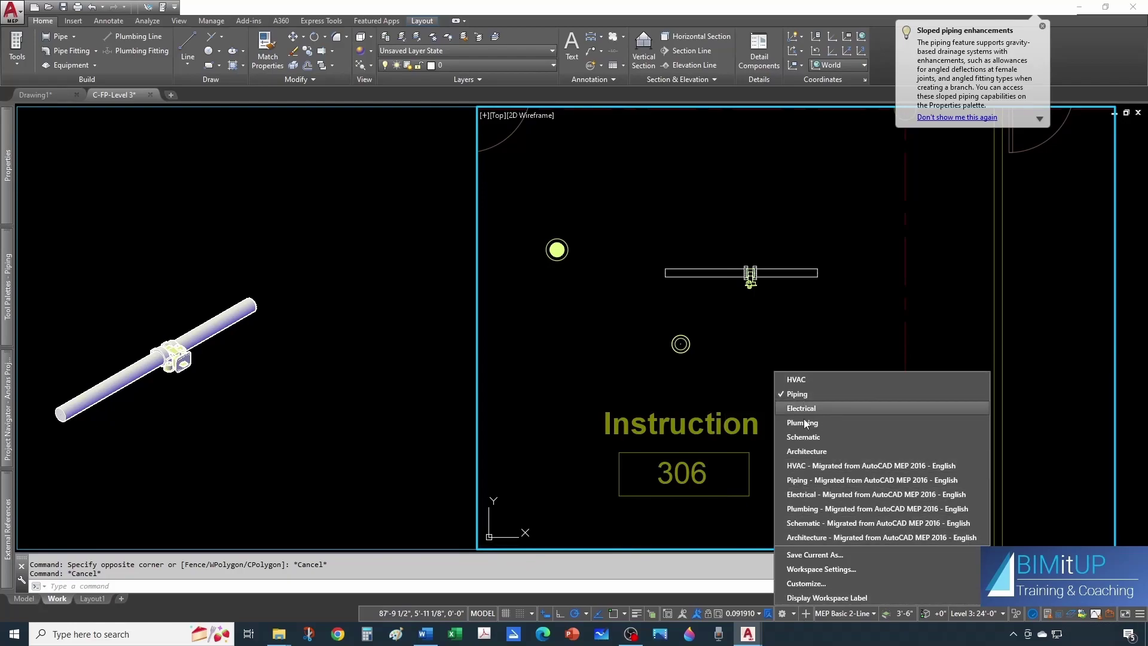
pyautogui.press('Escape')
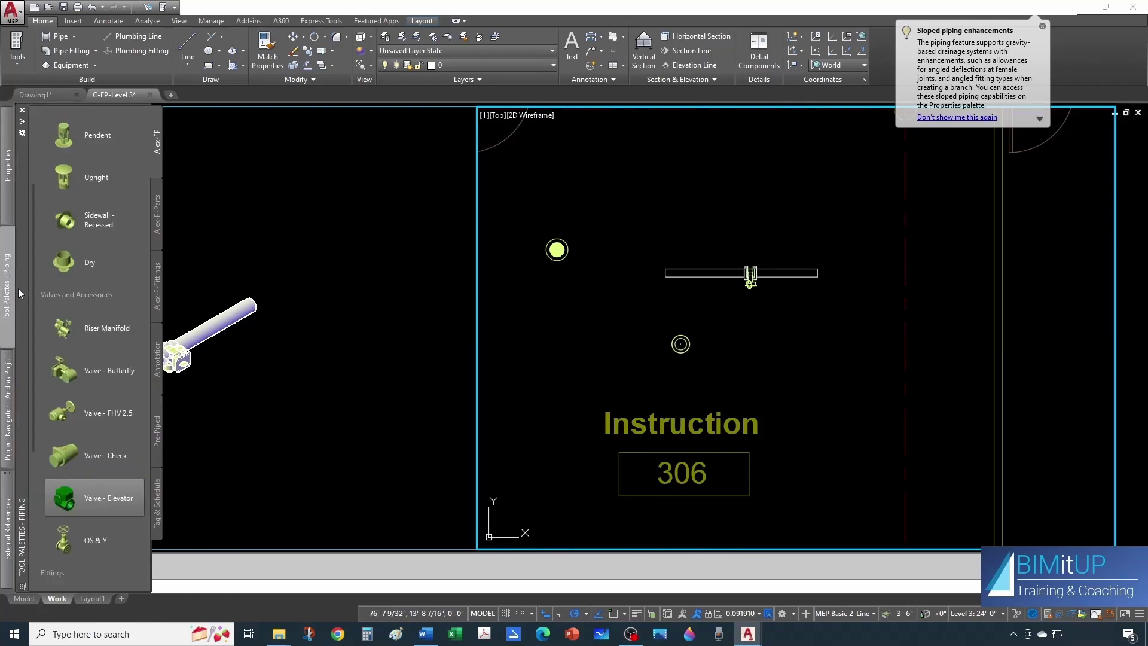
# - Reopen the palette customization, expand the Piping group and create a new palette named Alex-FP2
pyautogui.rightClick(24, 320)
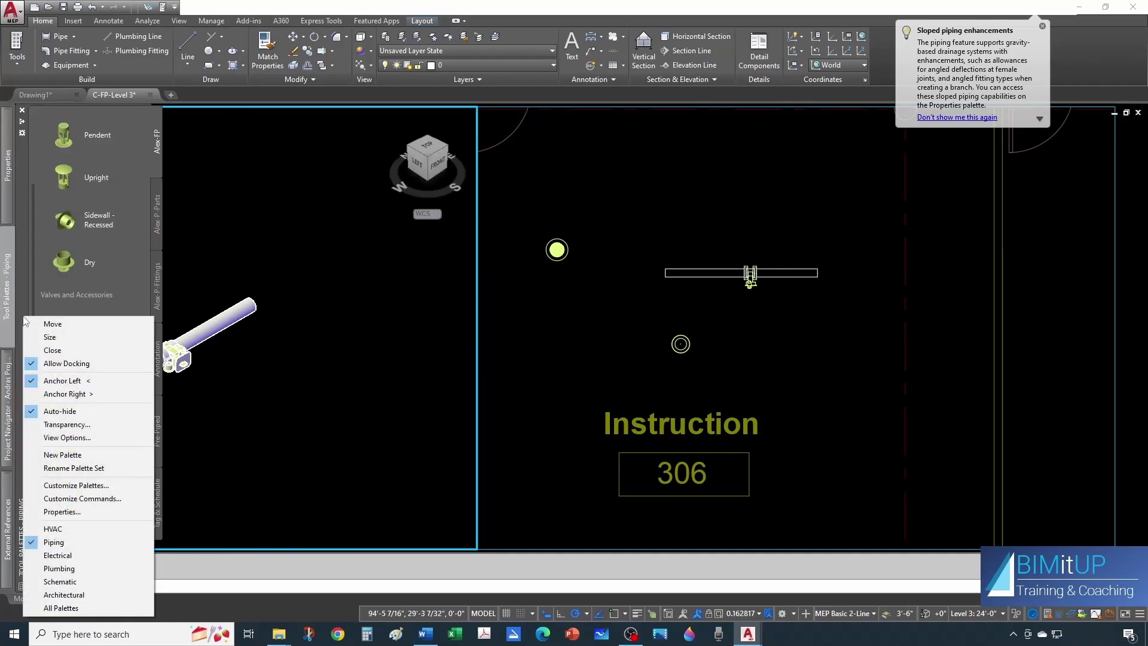
pyautogui.click(76, 485)
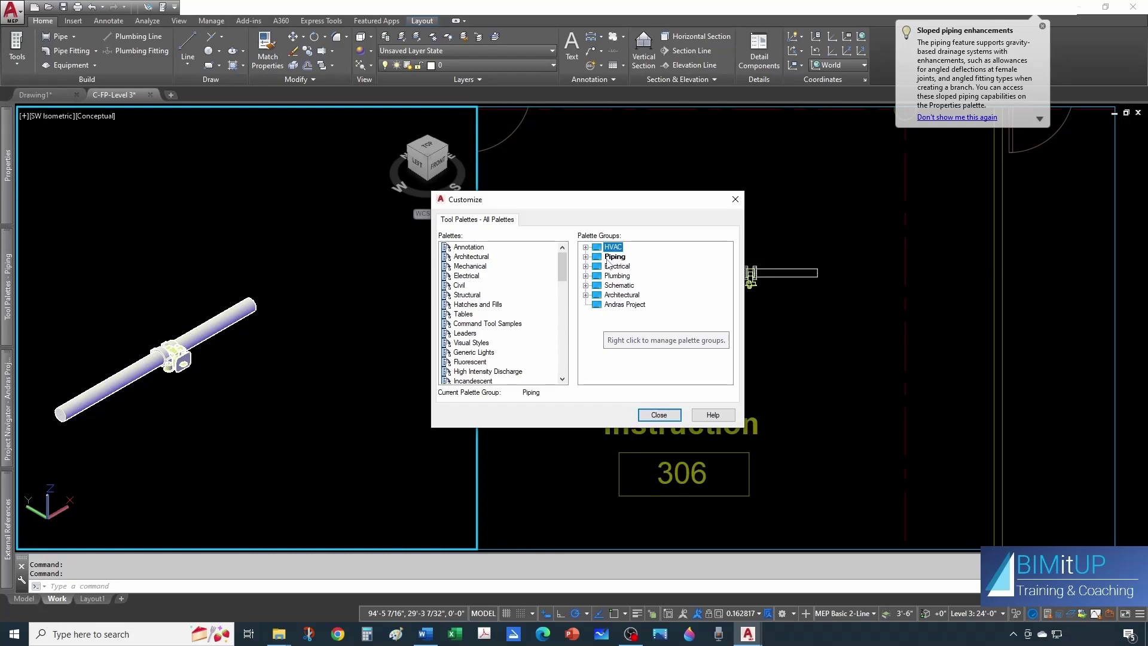
pyautogui.click(585, 256)
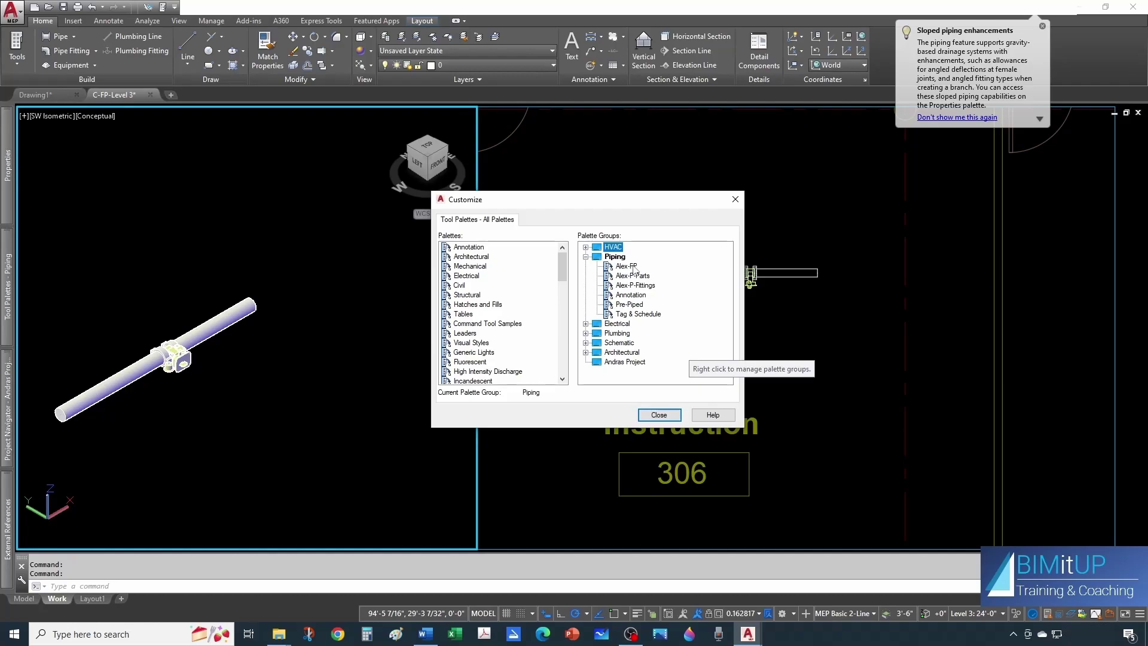
pyautogui.rightClick(476, 288)
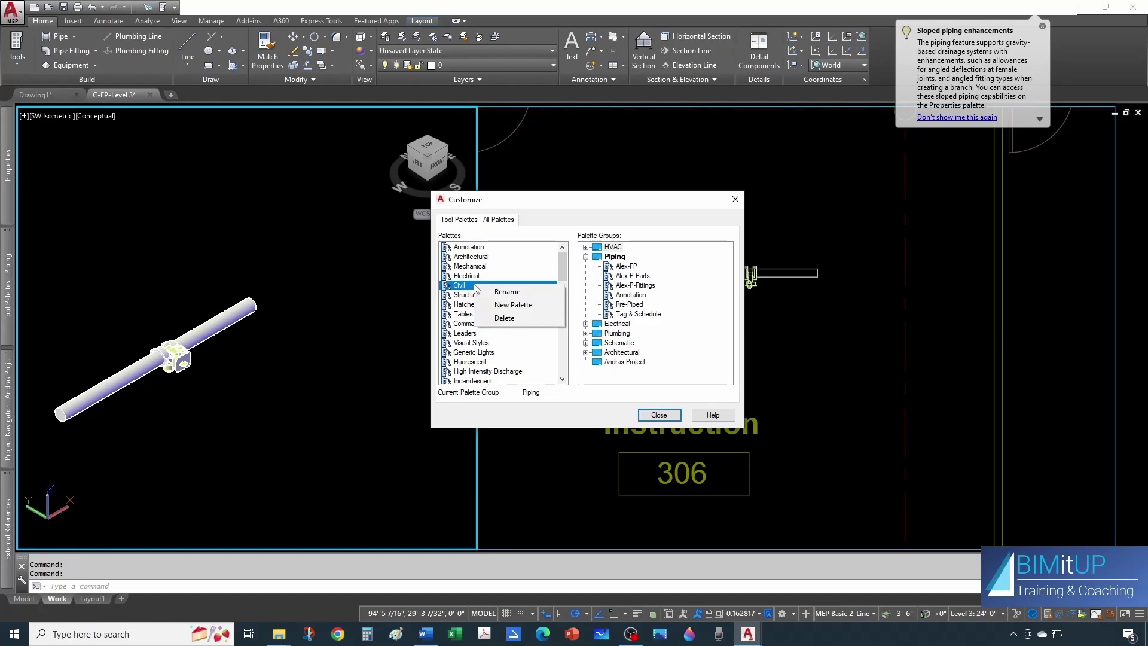
pyautogui.click(500, 306)
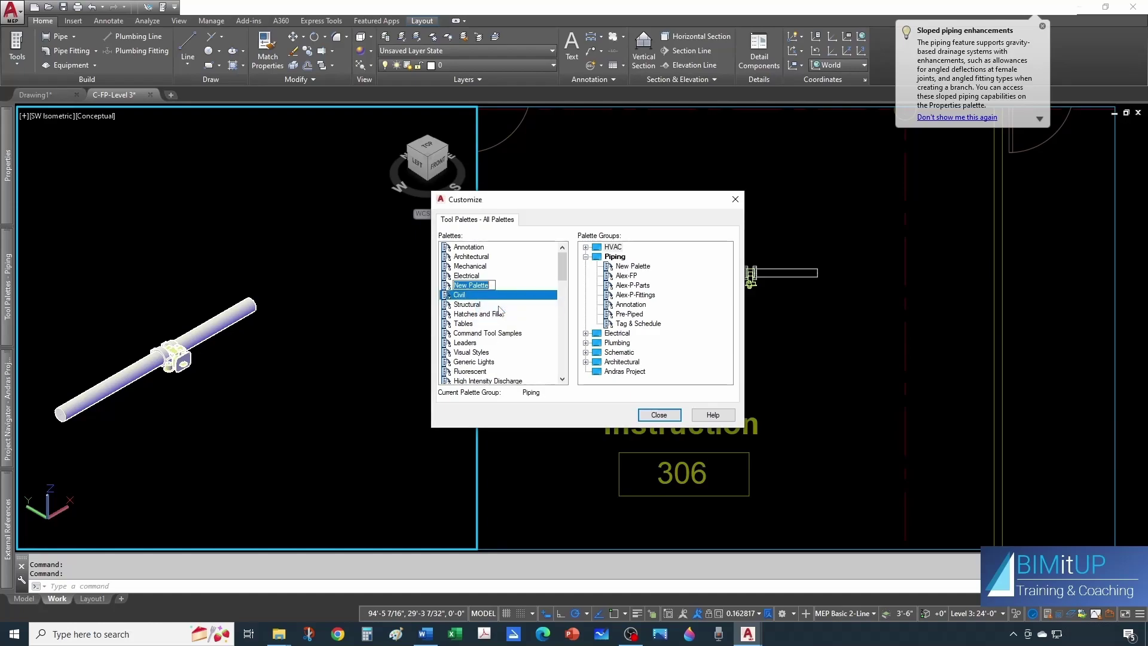
pyautogui.press('BackSpace')
pyautogui.click(699, 341)
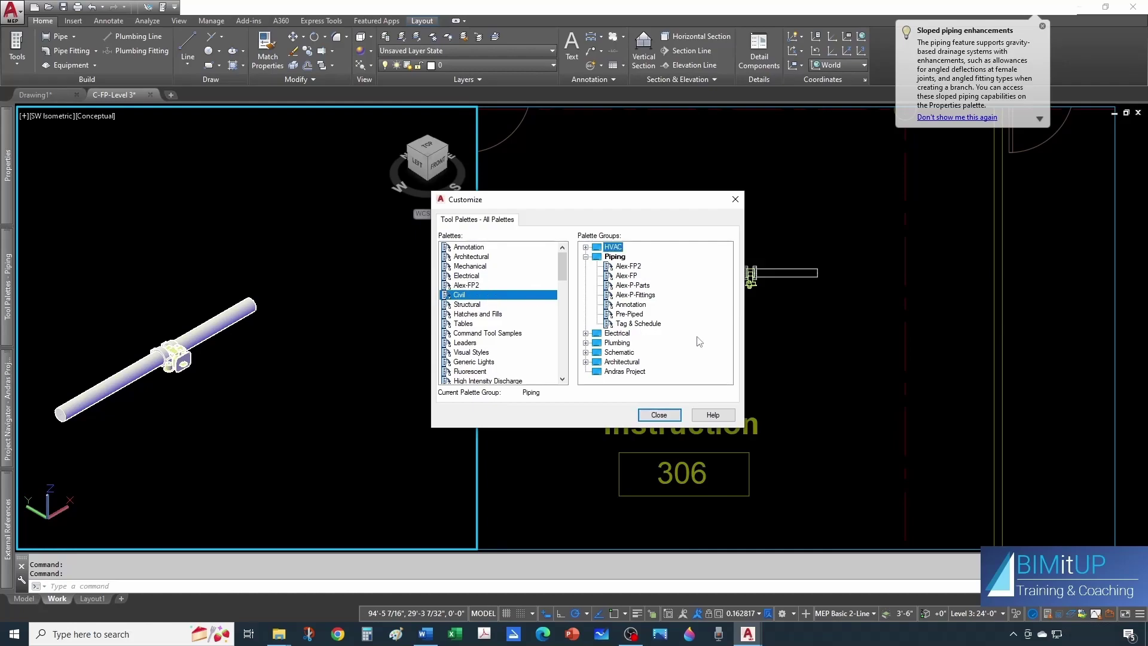
# - Move the Alex-FP2 palette below Alex-FP in the Piping group and rename it Alex-VE
pyautogui.click(635, 267)
pyautogui.moveTo(635, 268)
pyautogui.mouseDown()
pyautogui.moveTo(639, 330)
pyautogui.moveTo(633, 287)
pyautogui.mouseUp()
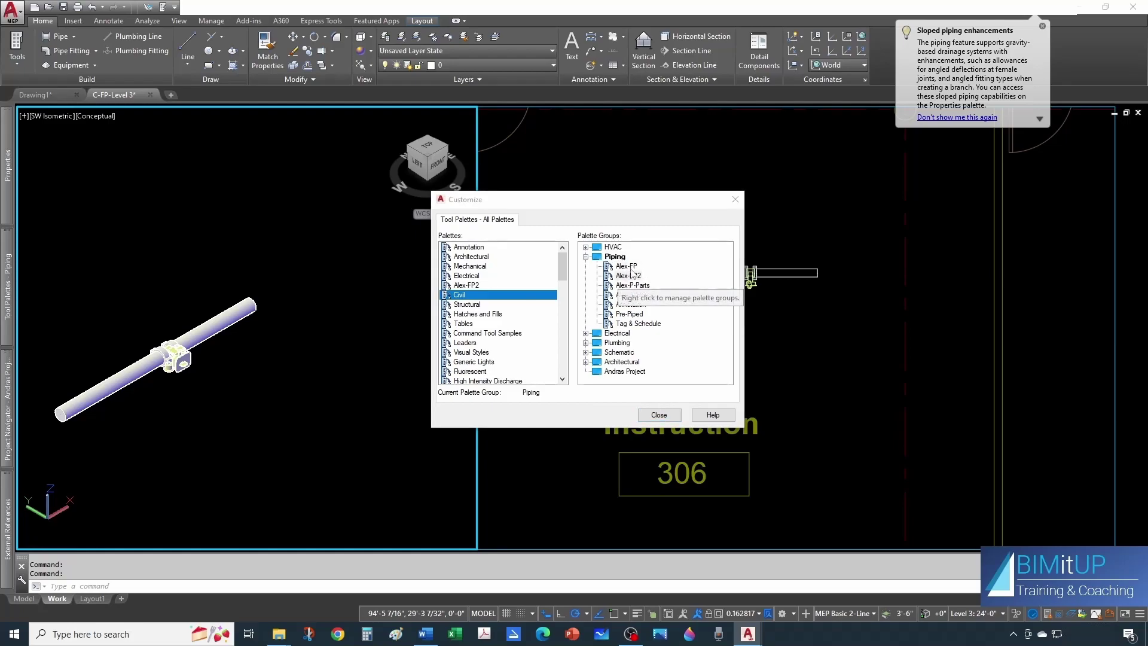
pyautogui.click(630, 275)
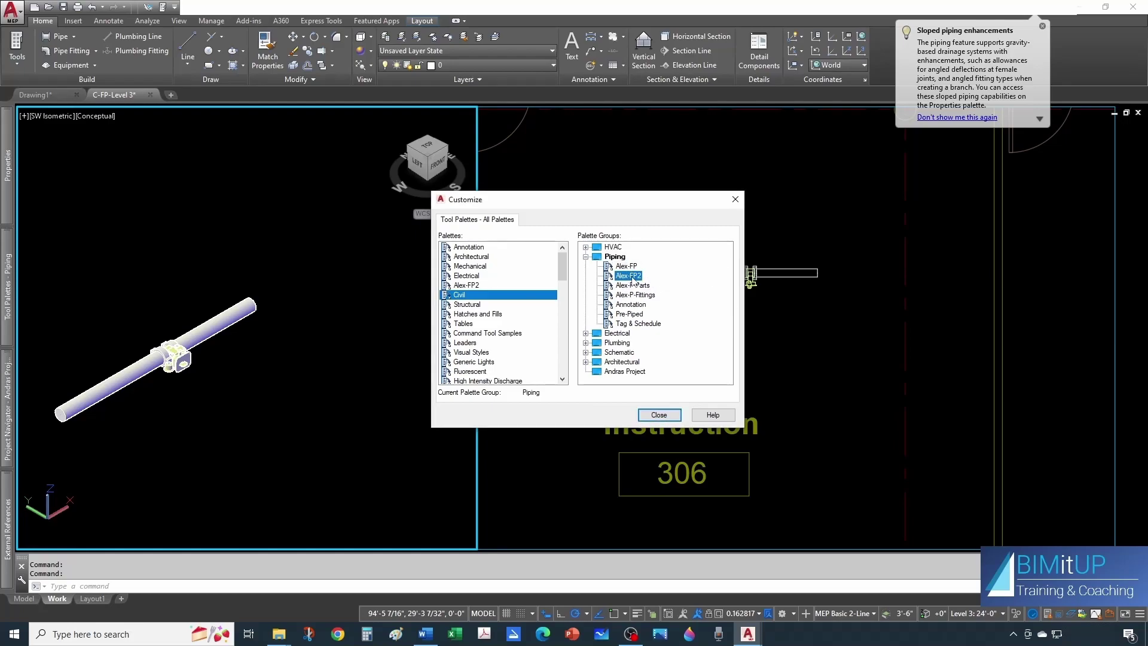
pyautogui.click(634, 276)
pyautogui.press('Return')
pyautogui.click(627, 267)
pyautogui.click(629, 277)
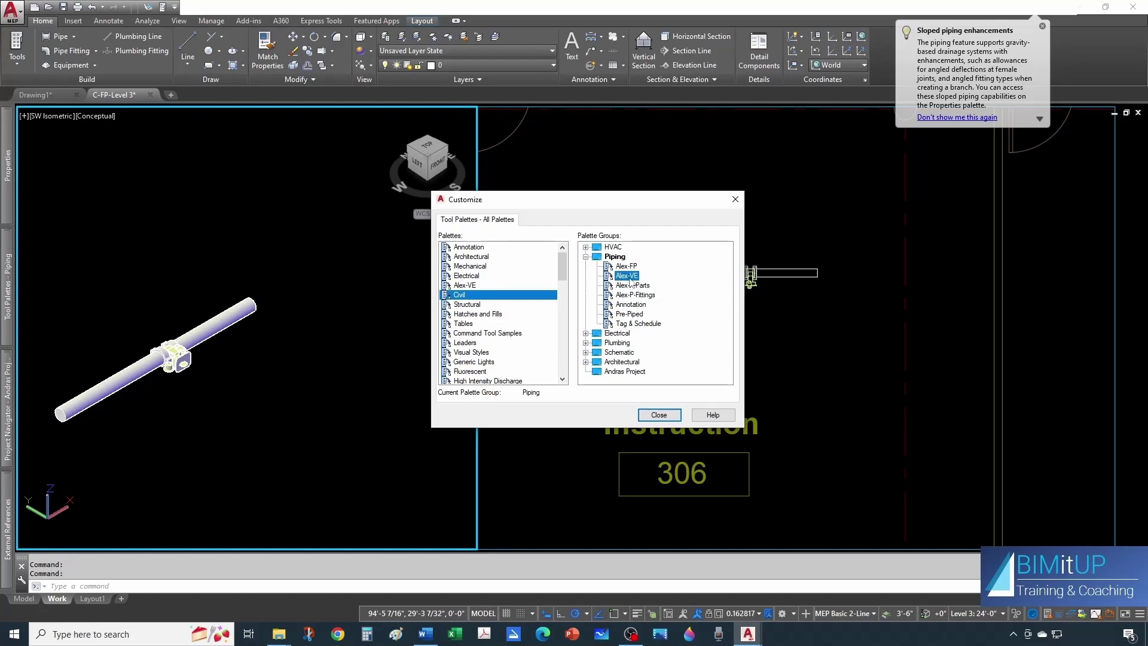
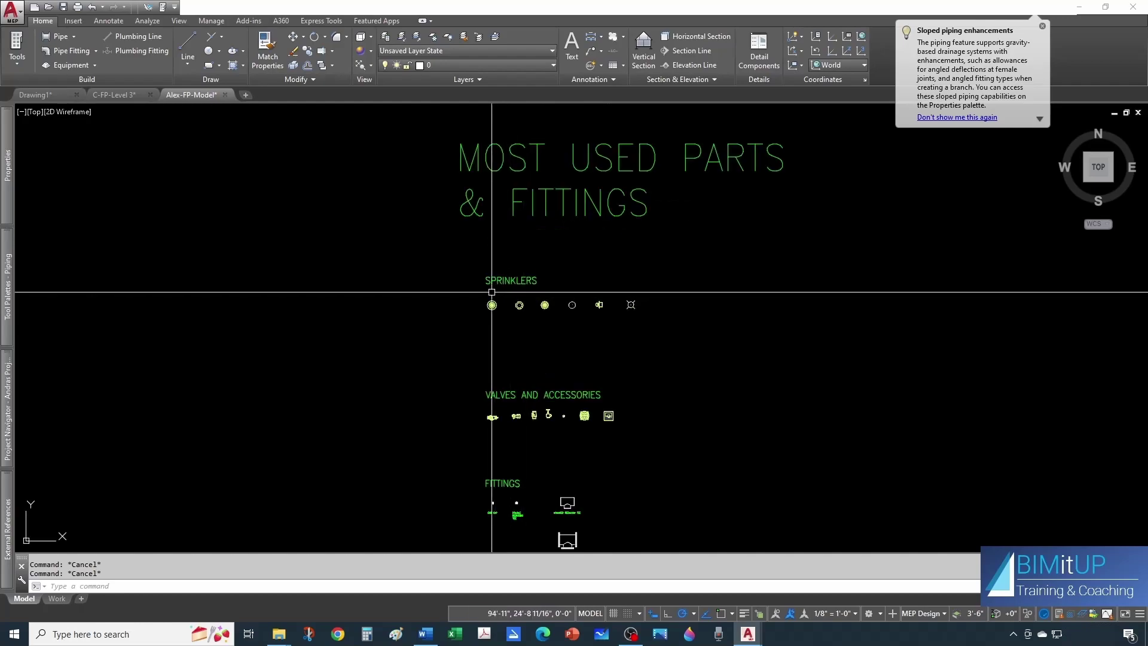
# - Add the first symbol of the SPRINKLERS row in the Alex-FP-Model drawing to the Alex-FP-VE palette as a tool
pyautogui.scroll(2, 502, 304)
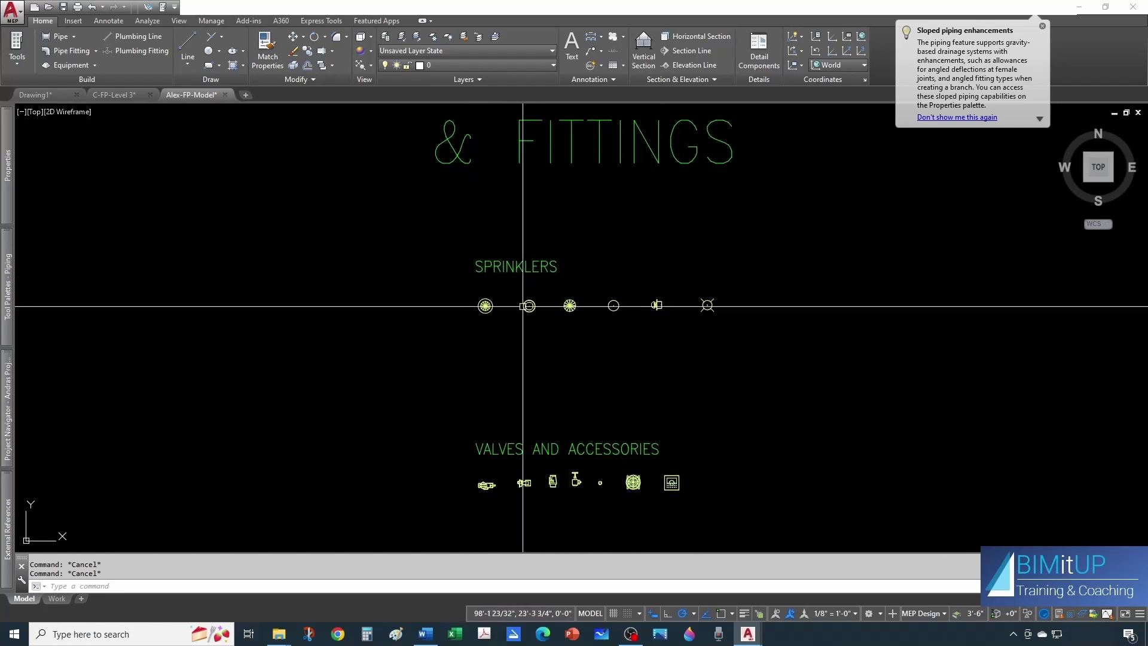
pyautogui.moveTo(543, 421); pyautogui.dragTo(545, 370, button='middle')
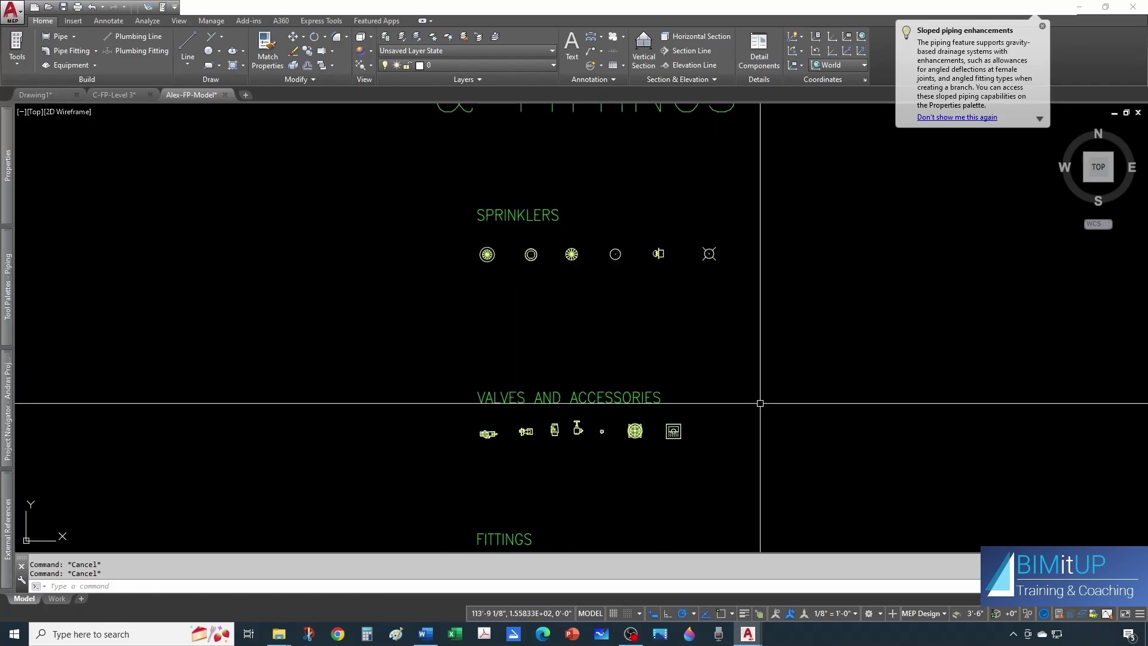
pyautogui.moveTo(596, 332); pyautogui.dragTo(581, 341, button='middle')
pyautogui.scroll(2, 535, 335)
pyautogui.scroll(-2, 500, 308)
pyautogui.moveTo(492, 307); pyautogui.dragTo(487, 327, button='middle')
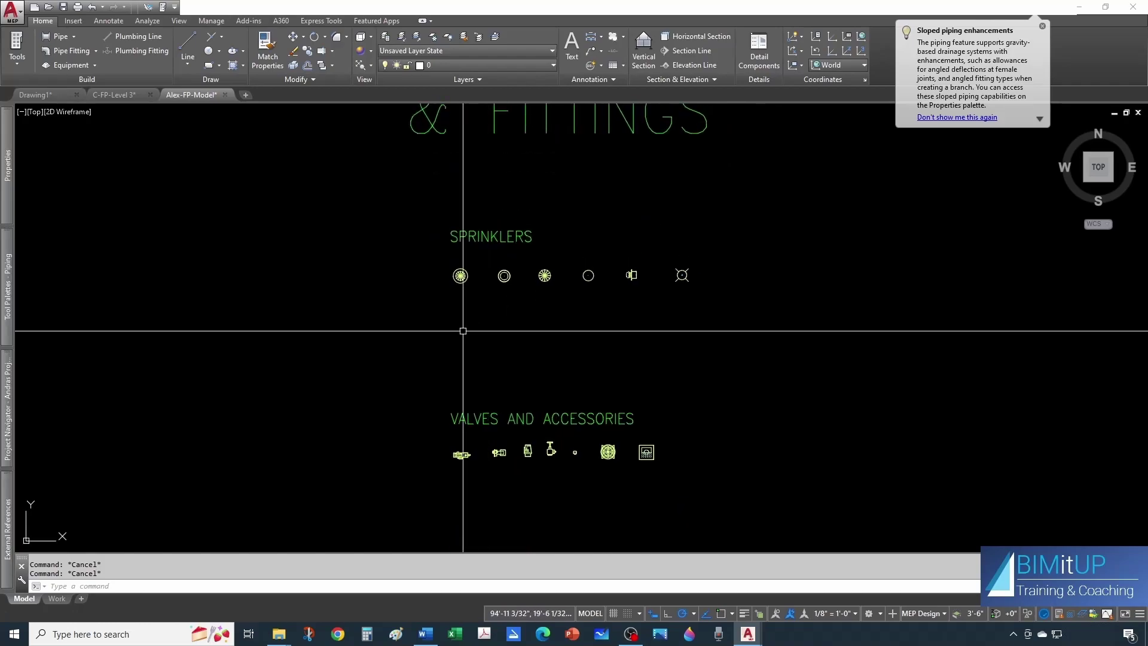
pyautogui.click(460, 275)
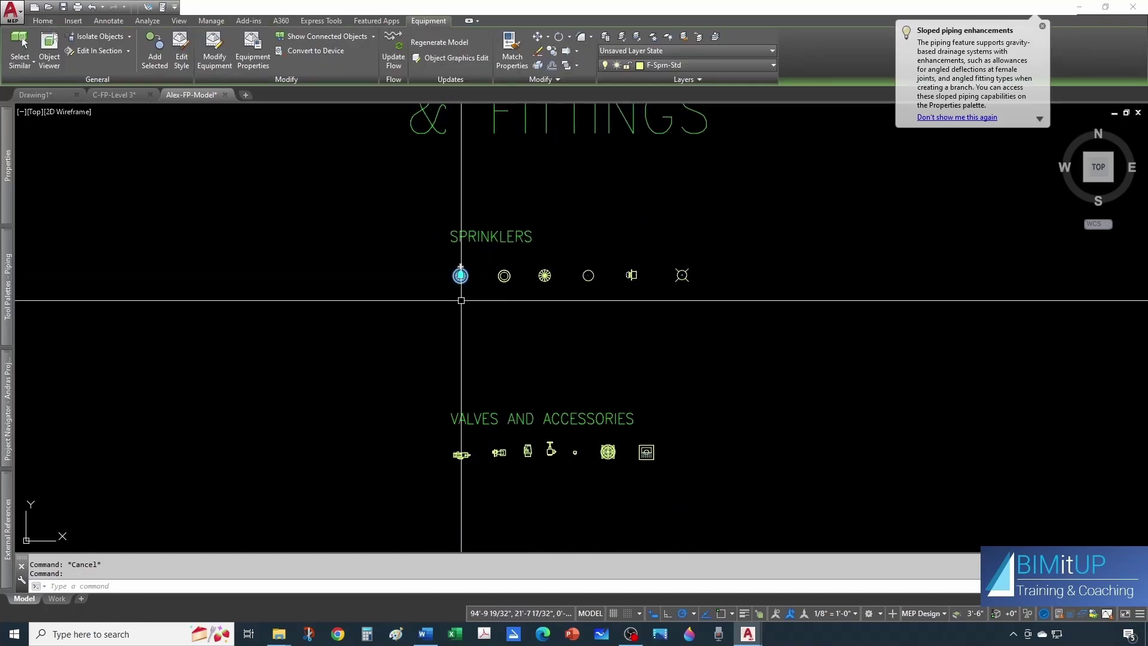
pyautogui.scroll(3, 462, 299)
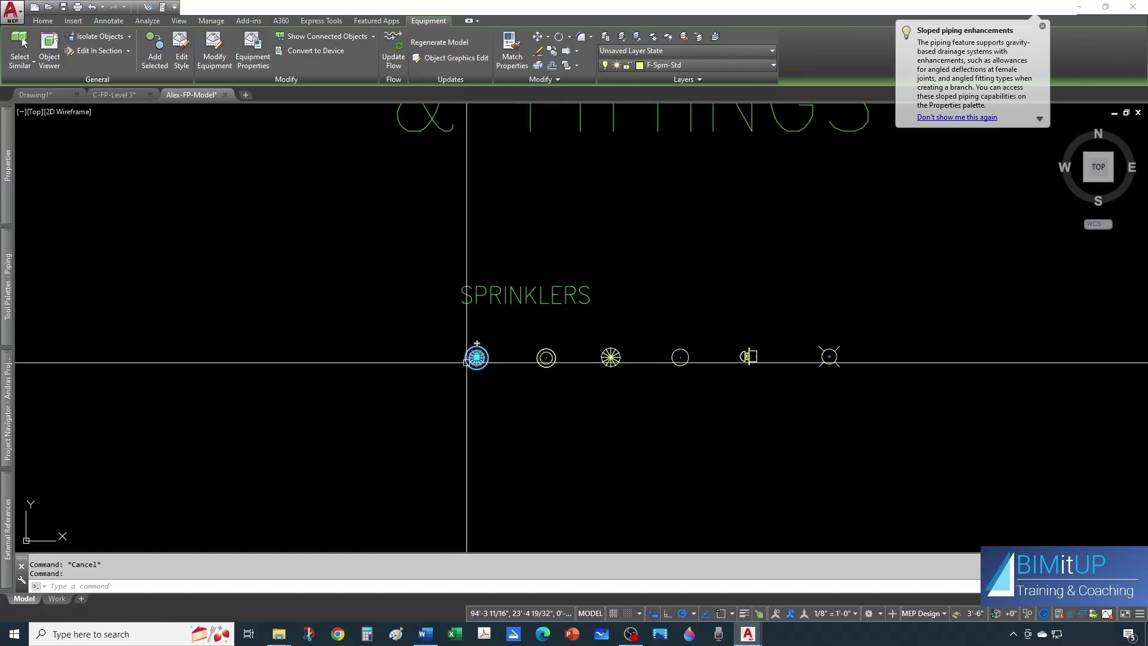
pyautogui.moveTo(475, 357)
pyautogui.mouseDown()
pyautogui.moveTo(438, 361)
pyautogui.moveTo(7, 281)
pyautogui.moveTo(62, 224)
pyautogui.mouseUp()
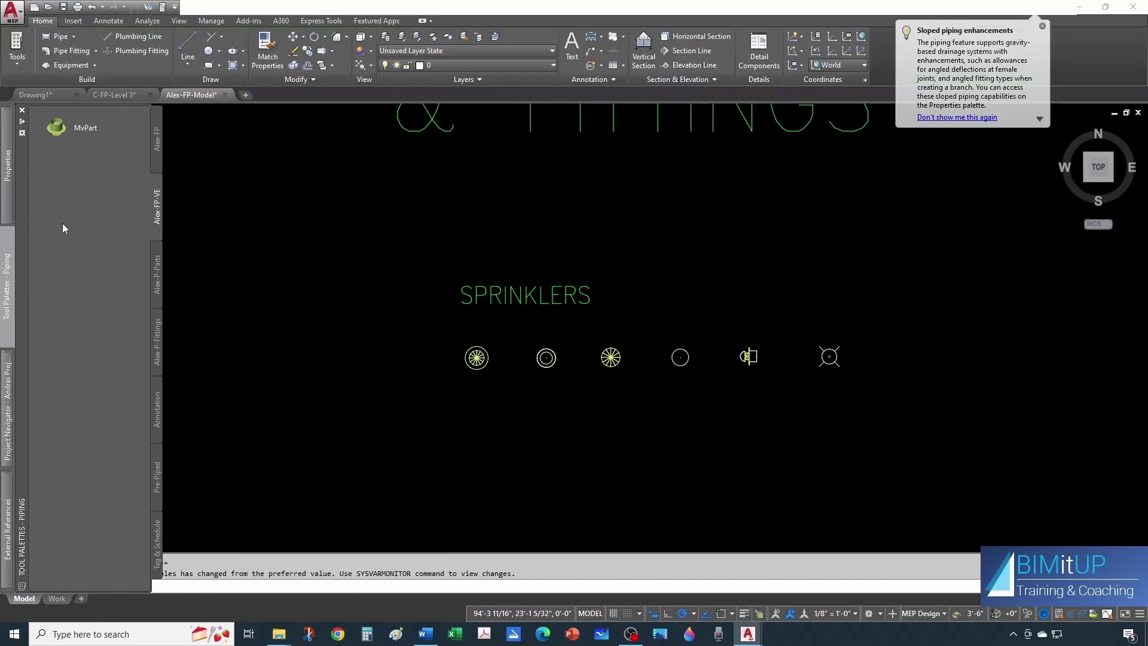
# - Rename the new MvPart tool on the Alex-FP-VE palette as Semi-Recessed
pyautogui.rightClick(90, 127)
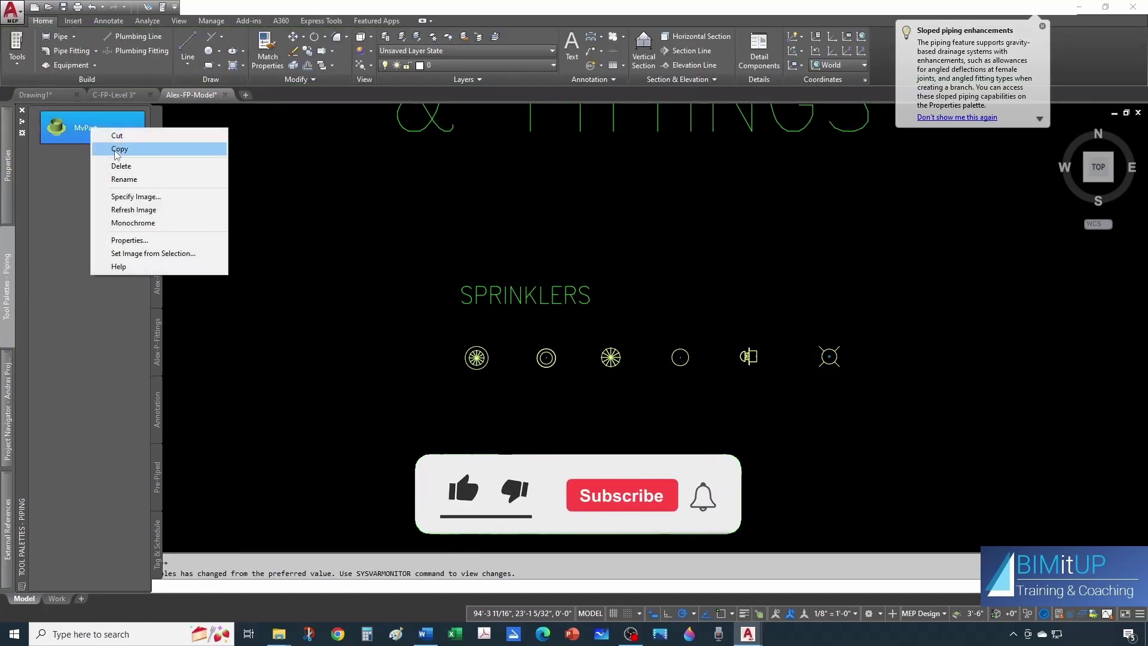
pyautogui.click(126, 179)
pyautogui.write('Semi-Rece')
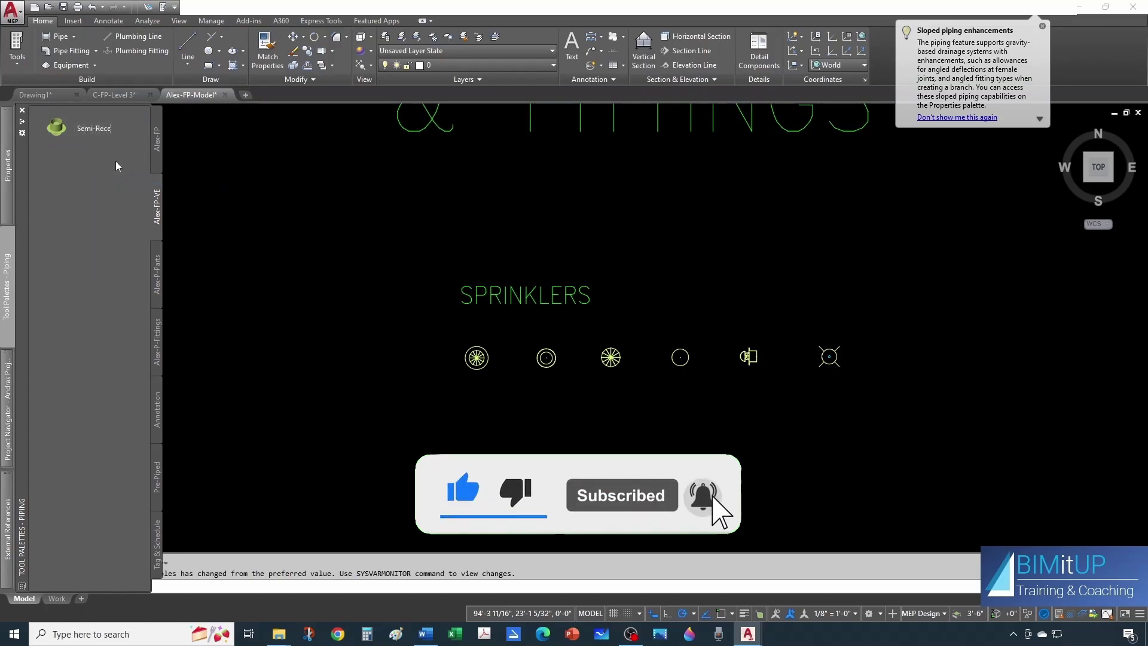
pyautogui.write('ssed')
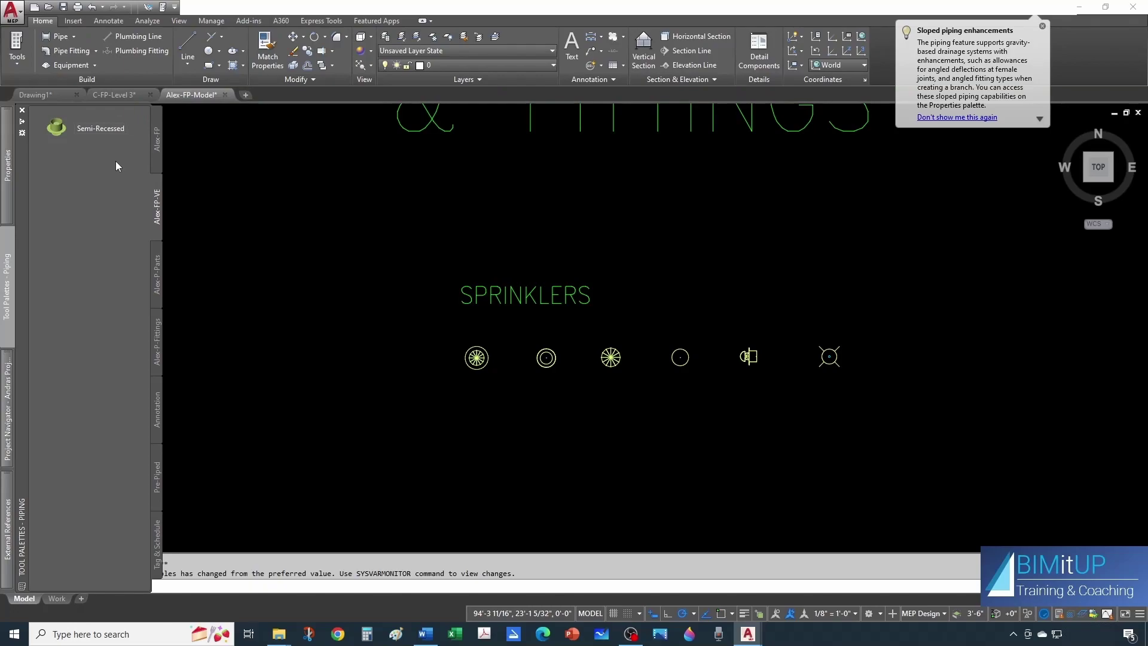
# - Add a text heading "Sprinklers" to the Alex-FP-VE palette and place the Semi-Recessed tool beneath it
pyautogui.rightClick(75, 179)
pyautogui.click(110, 230)
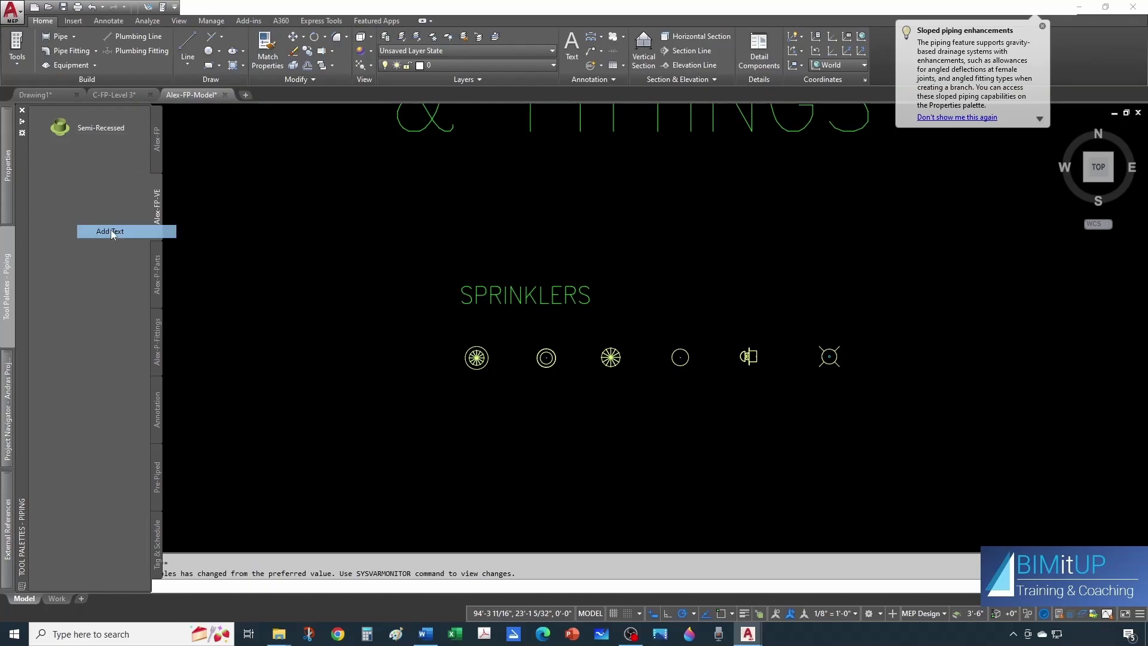
pyautogui.write('Sprinklers')
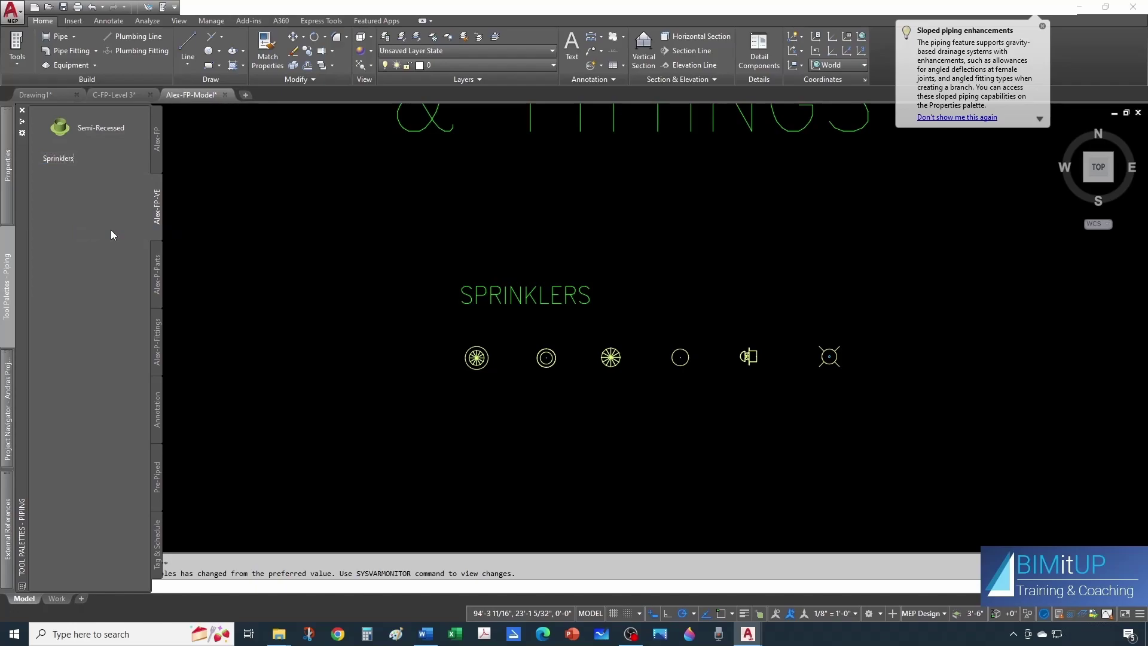
pyautogui.press('Return')
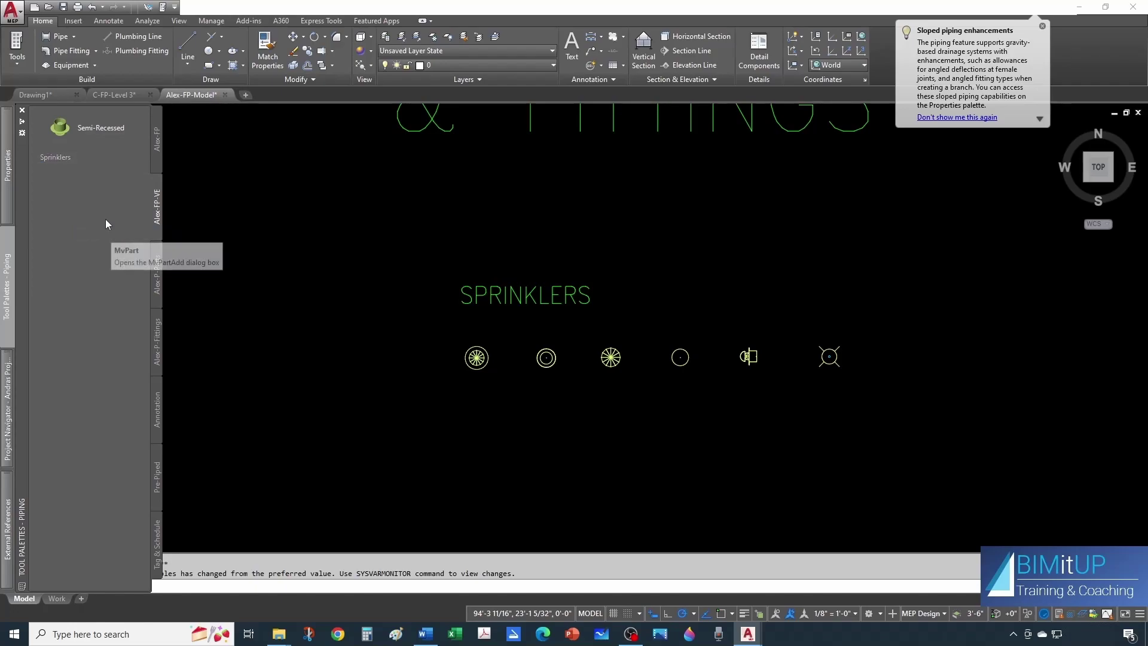
pyautogui.moveTo(92, 125); pyautogui.dragTo(83, 170)
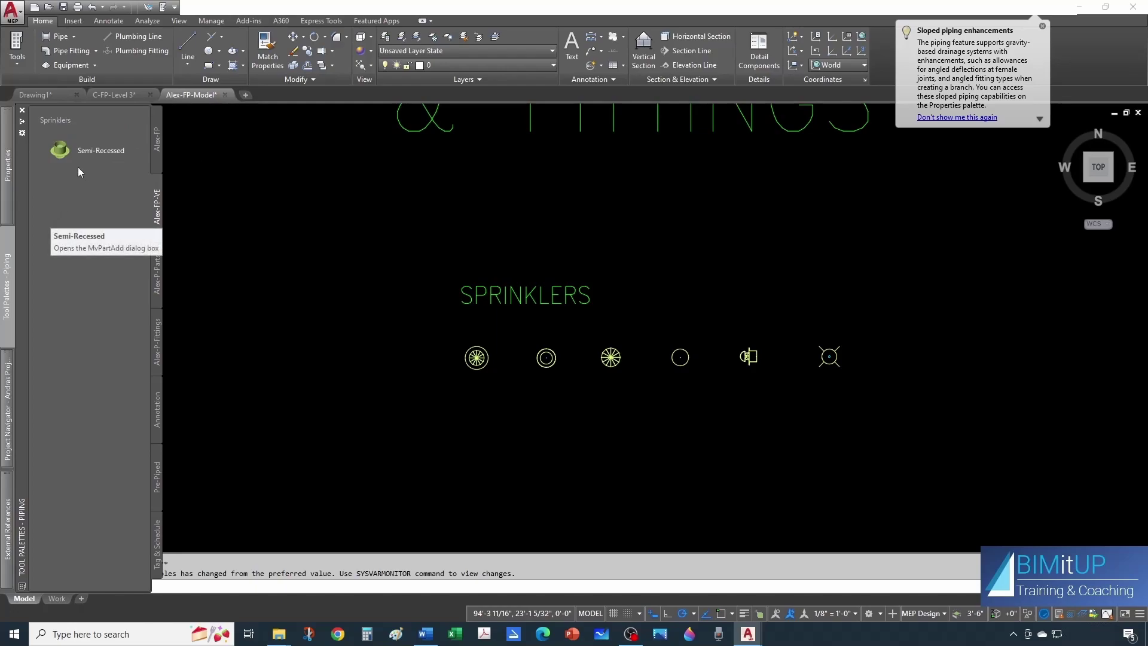
# - Add a text heading "Valves and Accessories" below the Semi-Recessed tool on the Alex-FP-VE palette
pyautogui.rightClick(51, 199)
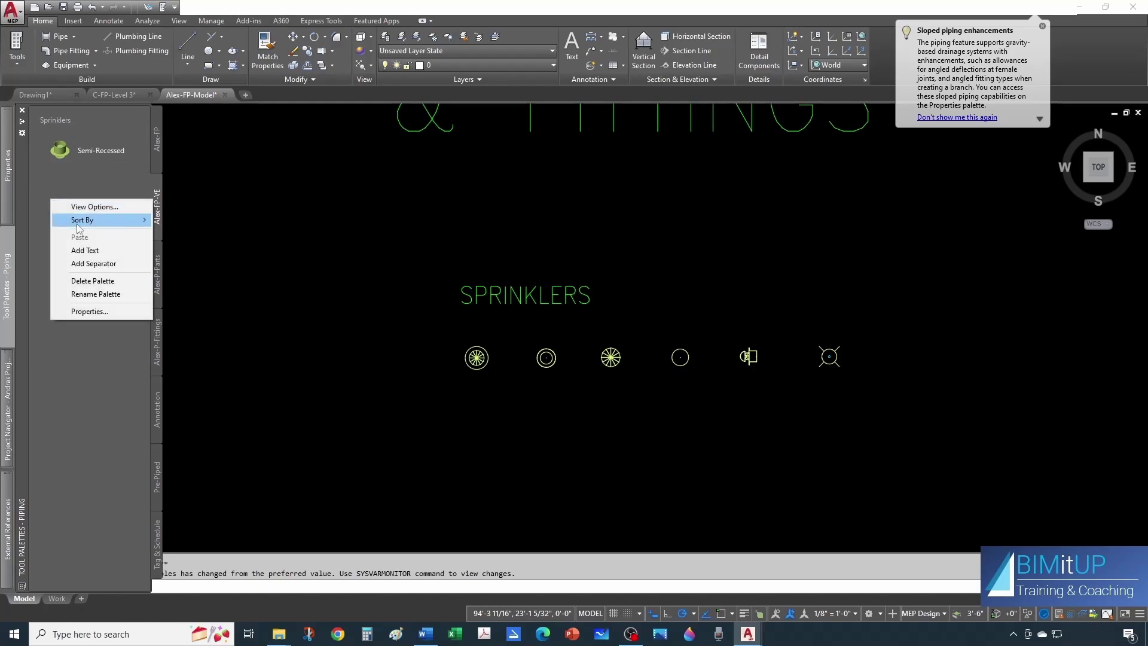
pyautogui.click(85, 251)
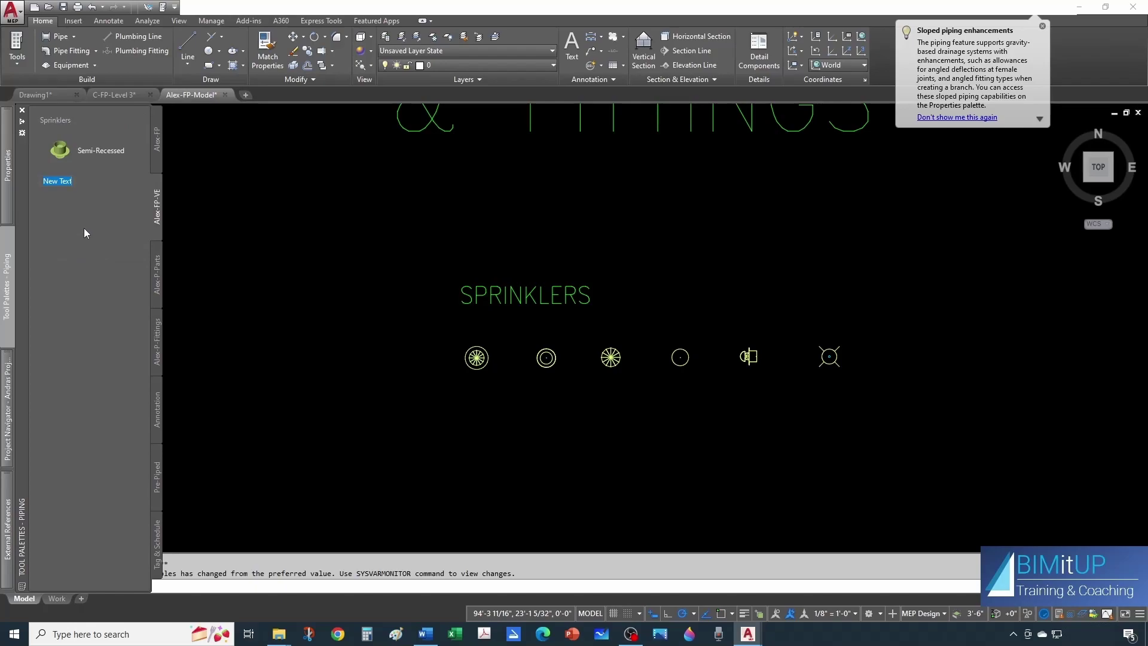
pyautogui.write('Valves and Accessories')
pyautogui.press('Return')
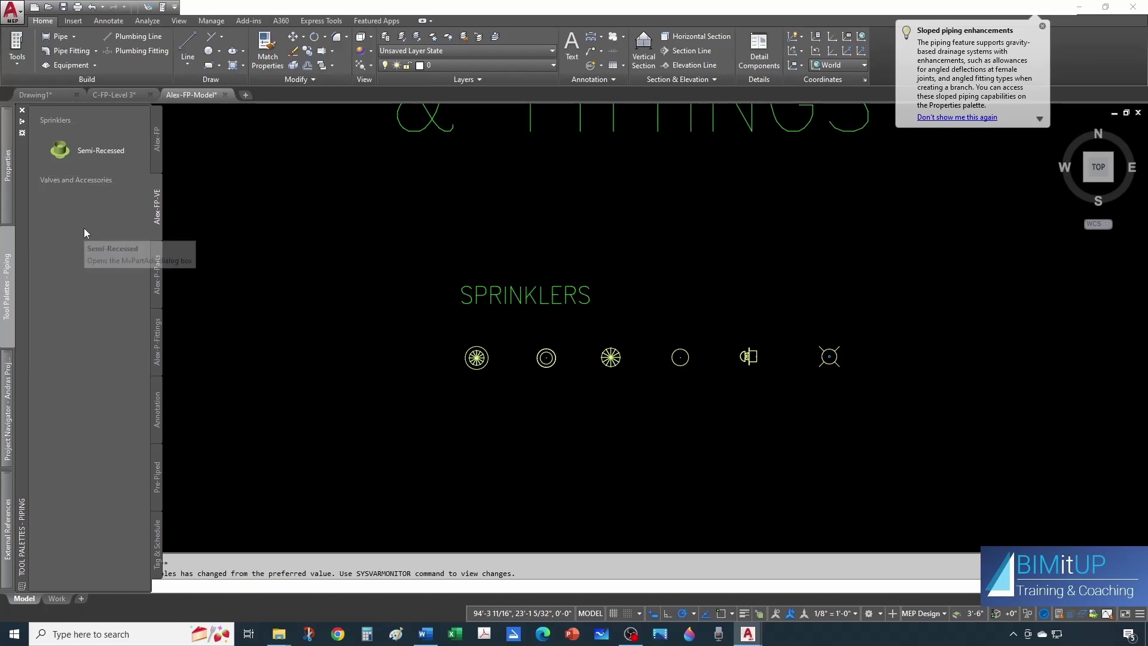
pyautogui.press('Escape')
# - Add the second symbol of the VALVES AND ACCESSORIES row to the Alex-FP-VE palette beneath its matching heading, and insert a separator above that heading
pyautogui.scroll(-3, 428, 276)
pyautogui.scroll(5, 456, 436)
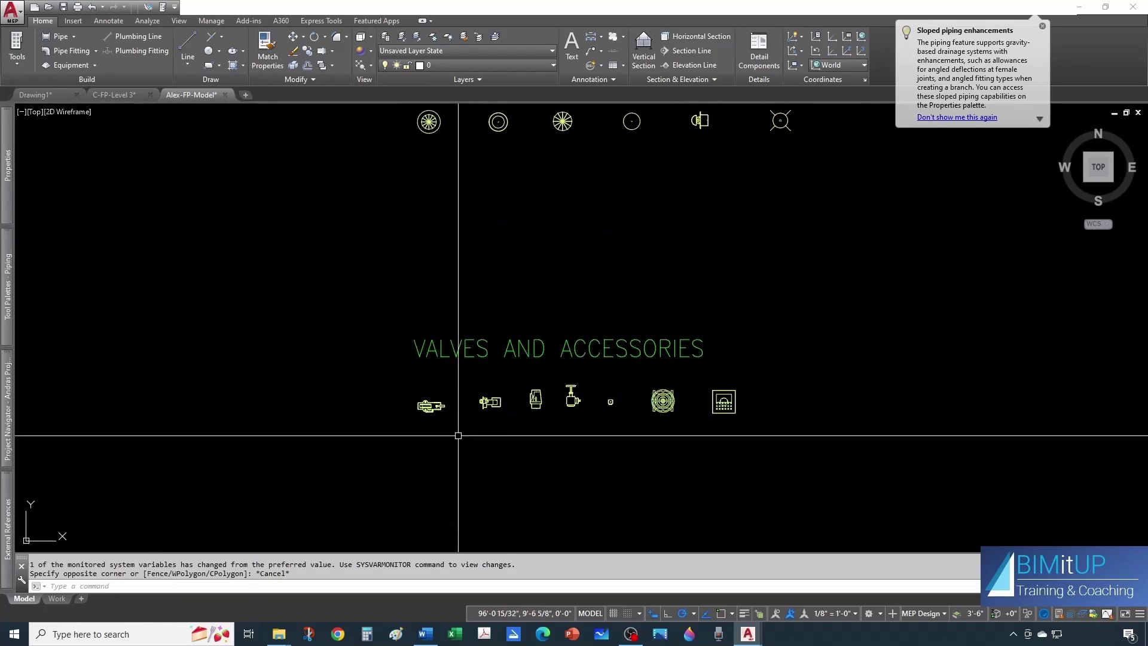
pyautogui.scroll(2, 415, 371)
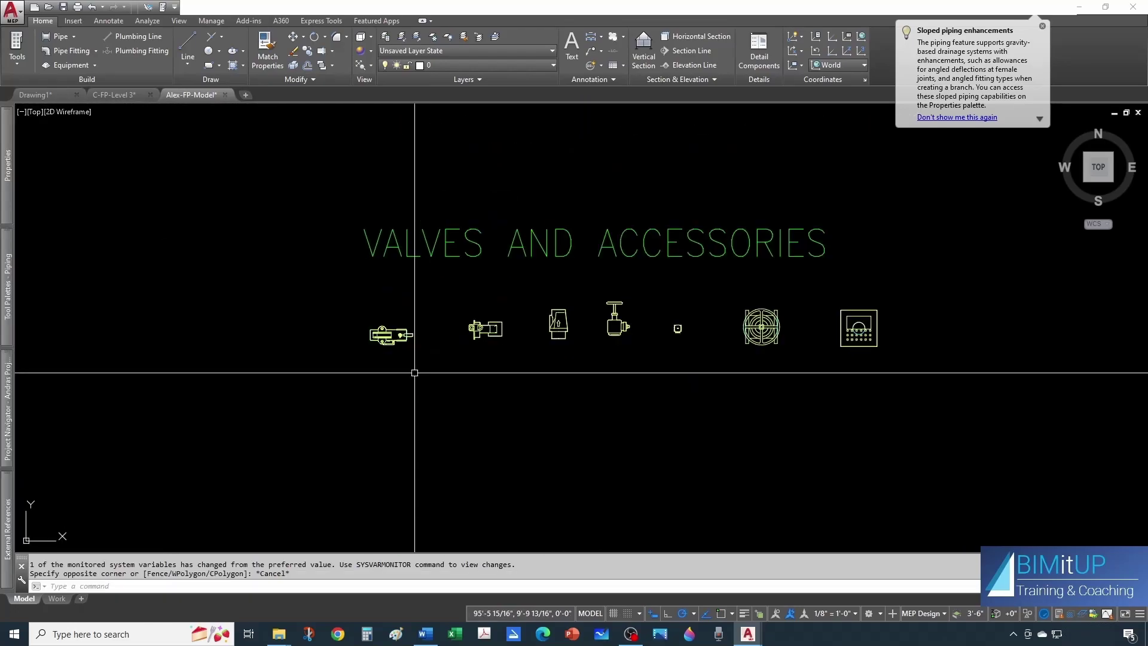
pyautogui.click(477, 329)
pyautogui.scroll(2, 468, 359)
pyautogui.moveTo(475, 323); pyautogui.dragTo(27, 268)
pyautogui.moveTo(75, 227); pyautogui.dragTo(77, 227)
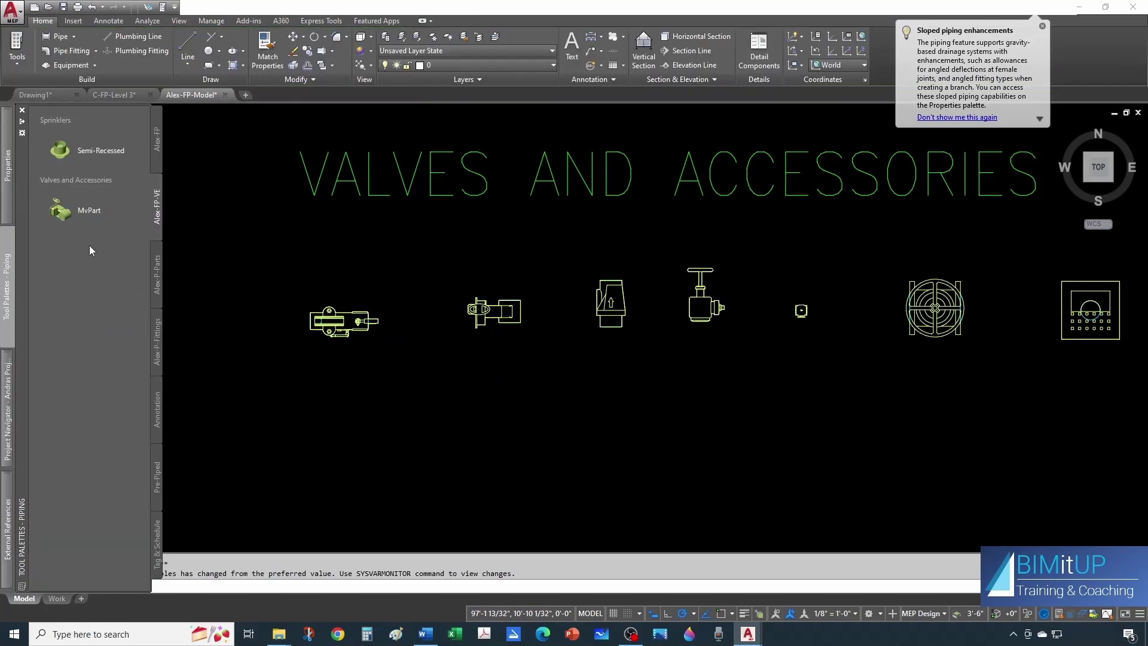
pyautogui.rightClick(122, 176)
pyautogui.click(166, 239)
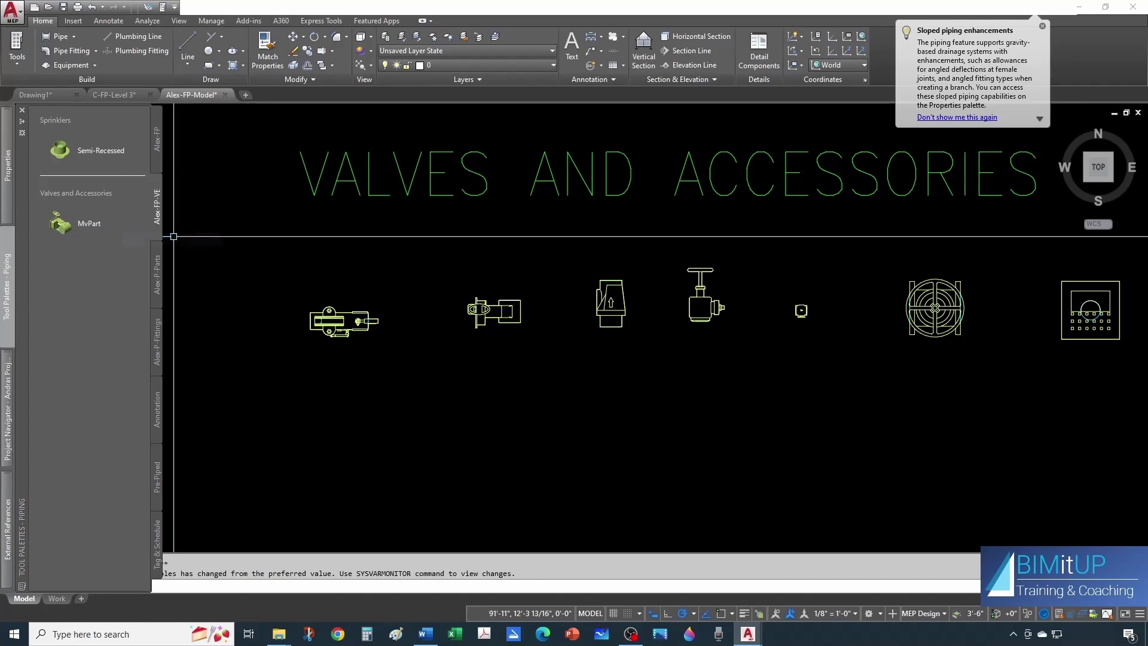